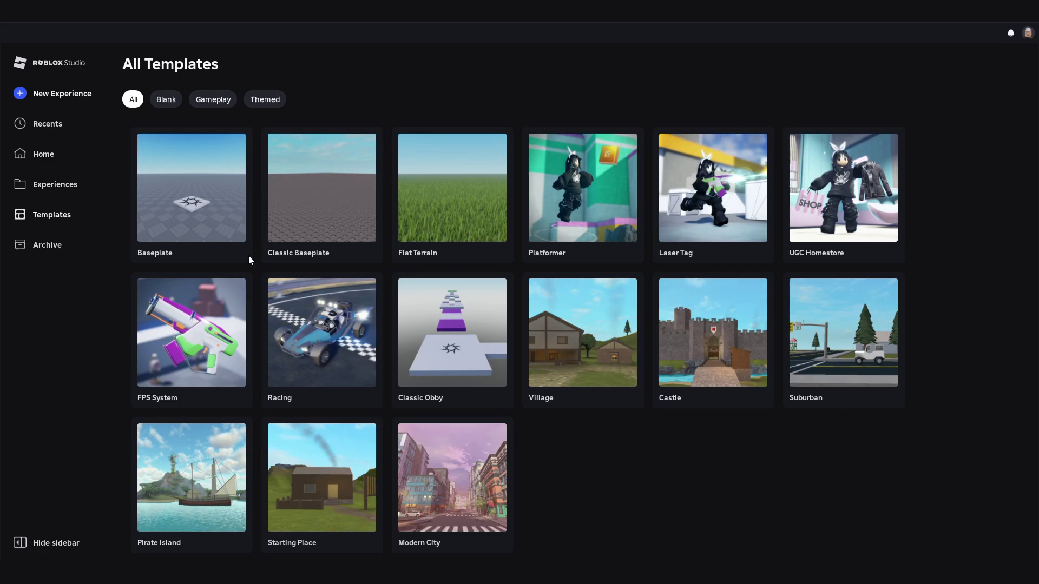
Create a new baseplate experience and save it to Roblox as "Find the Markers Updated".
click(52, 96)
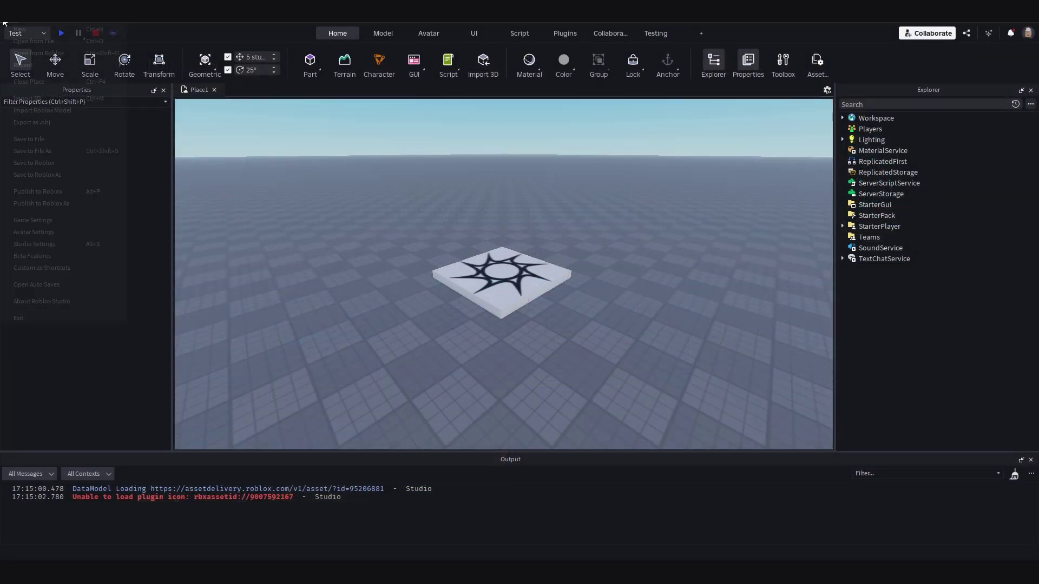
click(3, 24)
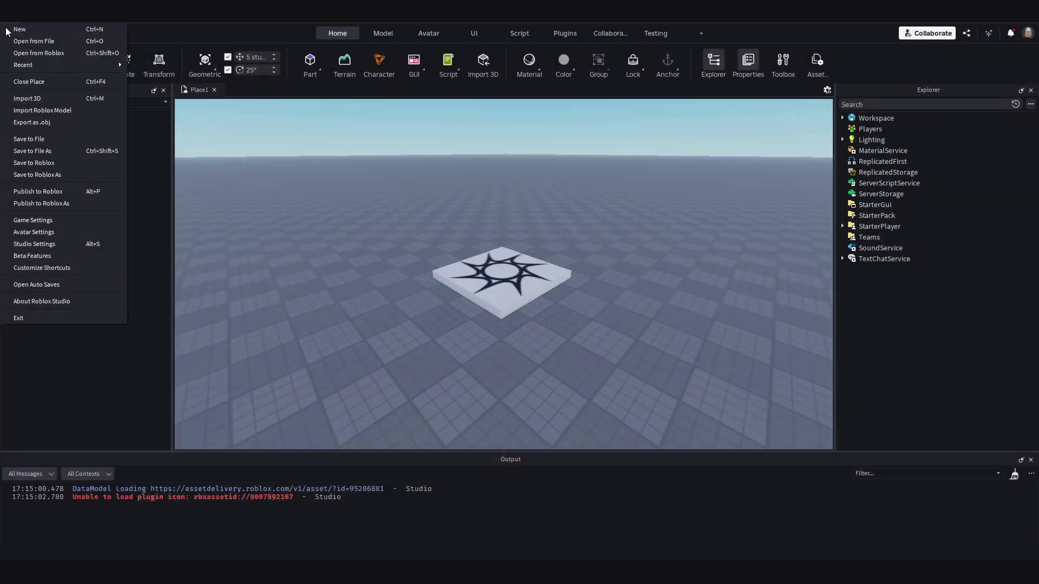
click(50, 163)
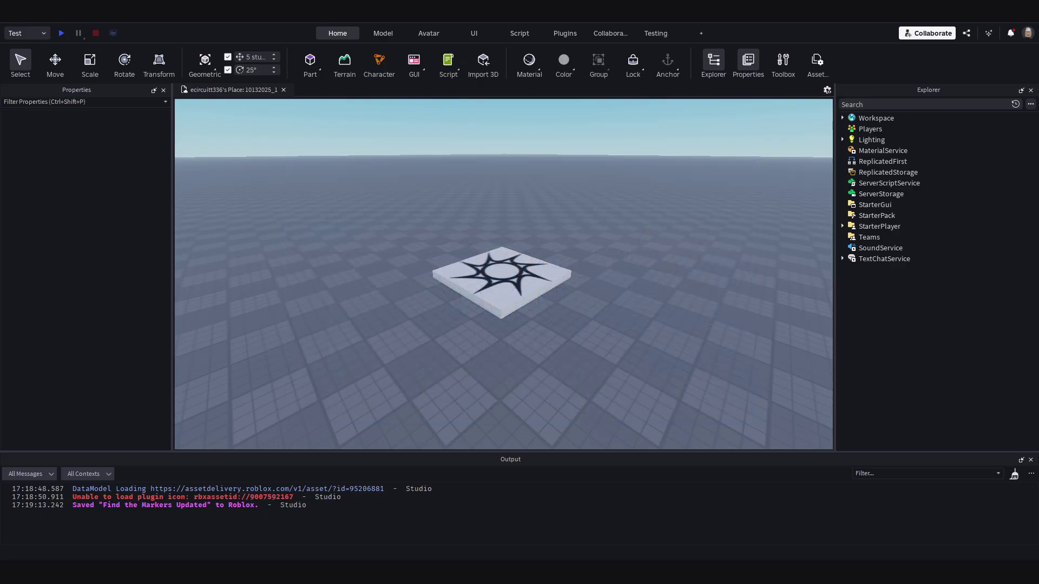
Look through the beta features list for the Next Gen Studio Preview option, then close it without saving.
click(3, 30)
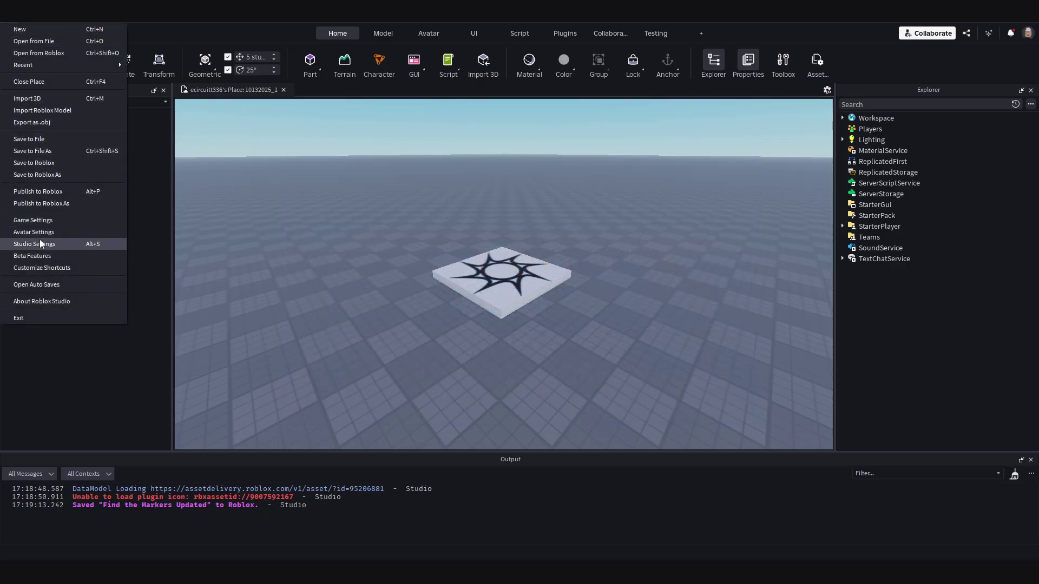
click(41, 256)
scroll(458, 260, down, 4)
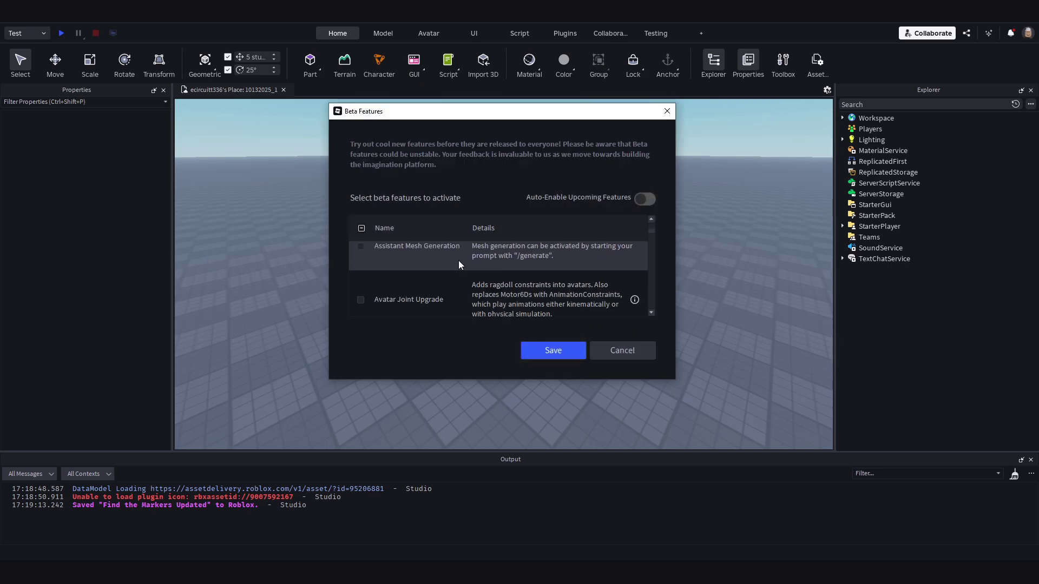
scroll(457, 263, down, 6)
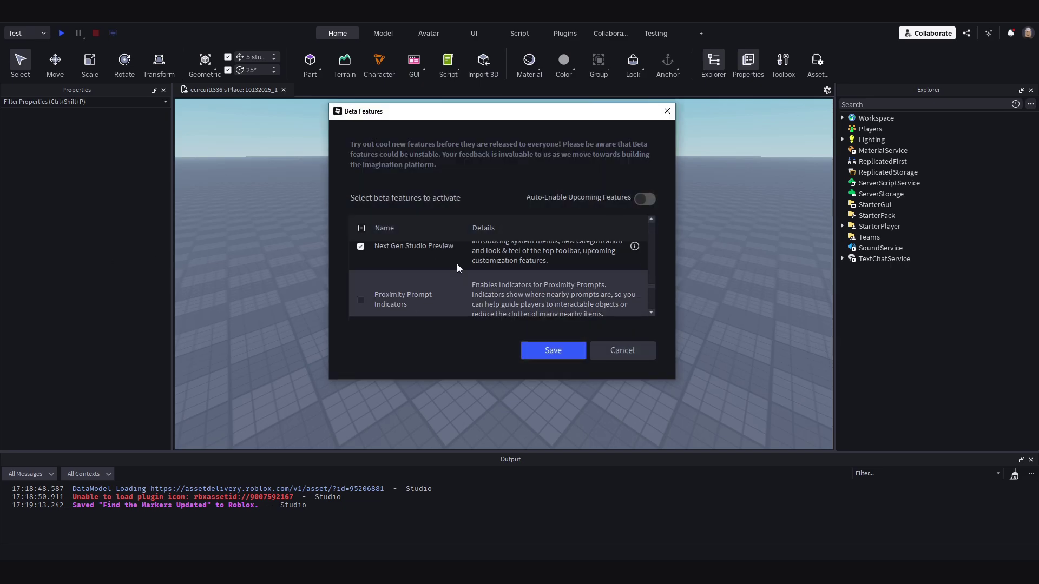
scroll(457, 264, up, 3)
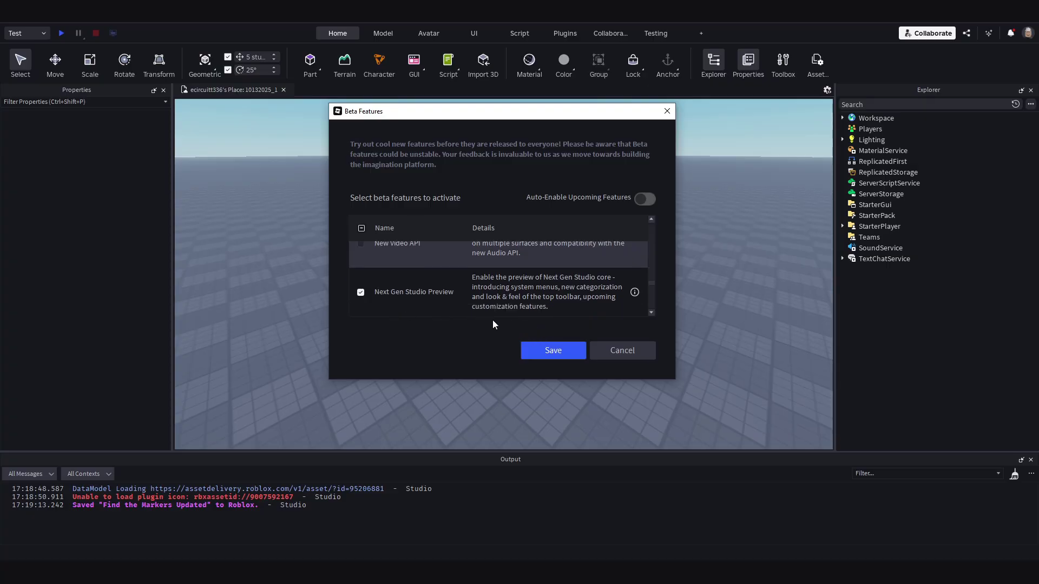
click(622, 348)
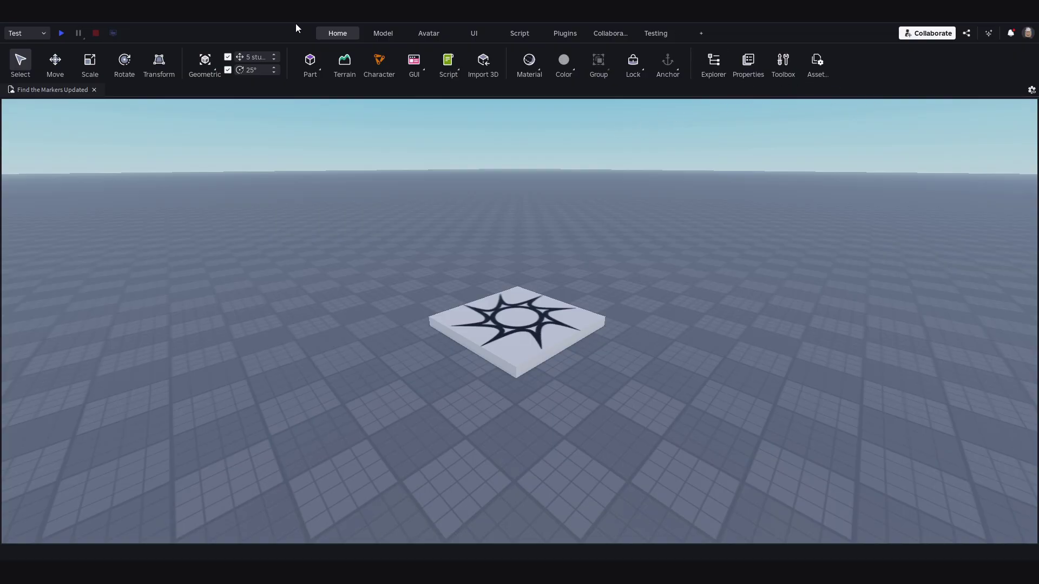
Show the Explorer, Properties and Output windows and clear the output messages.
click(712, 60)
click(744, 59)
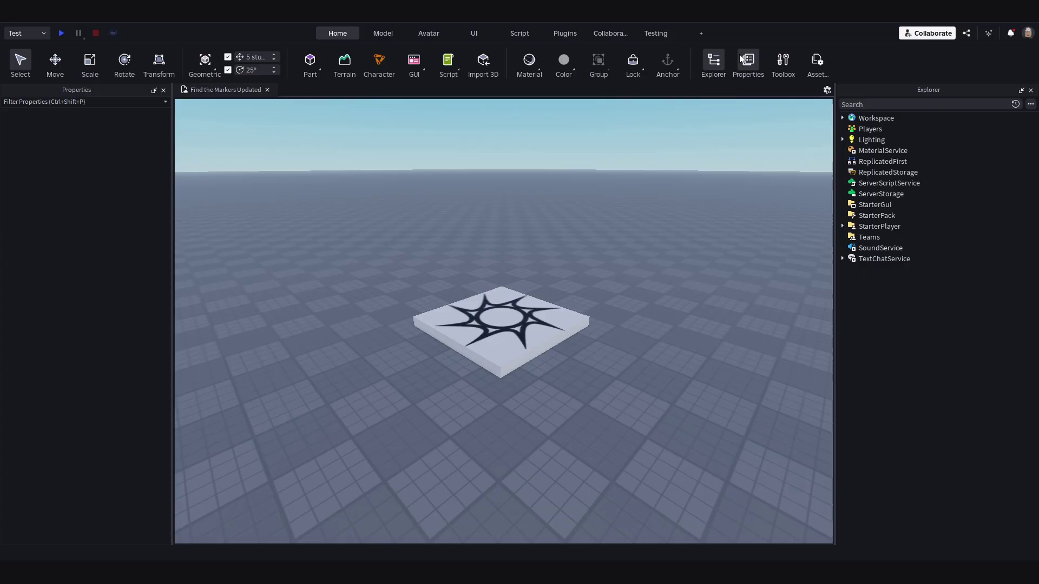
click(521, 34)
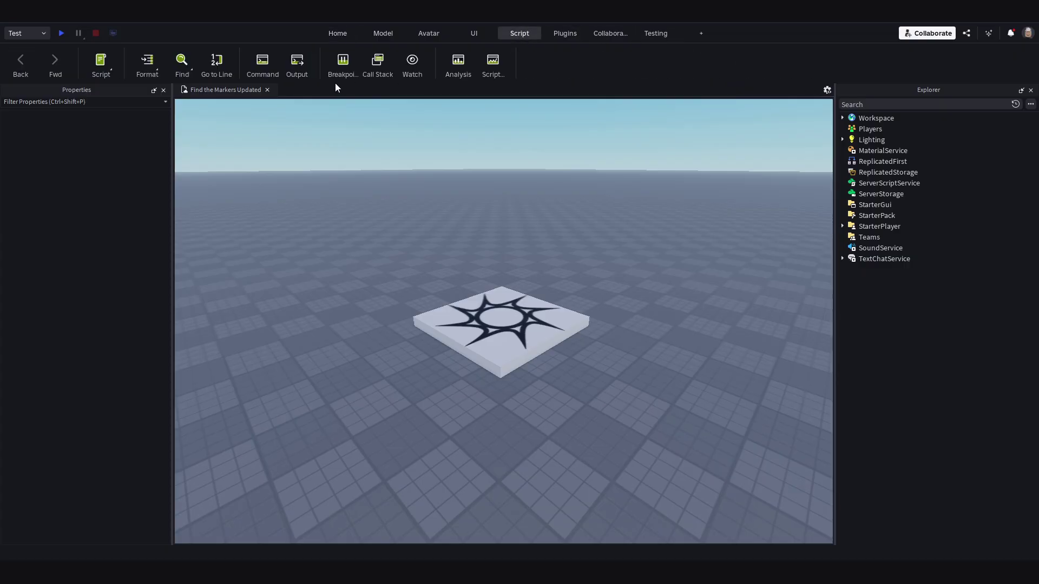
click(285, 60)
click(342, 34)
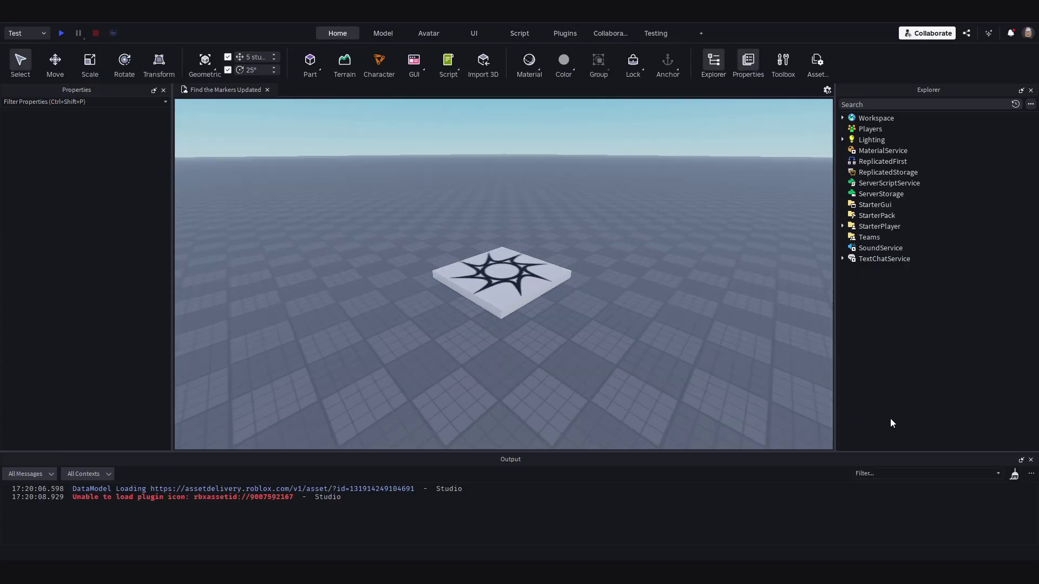
click(1014, 475)
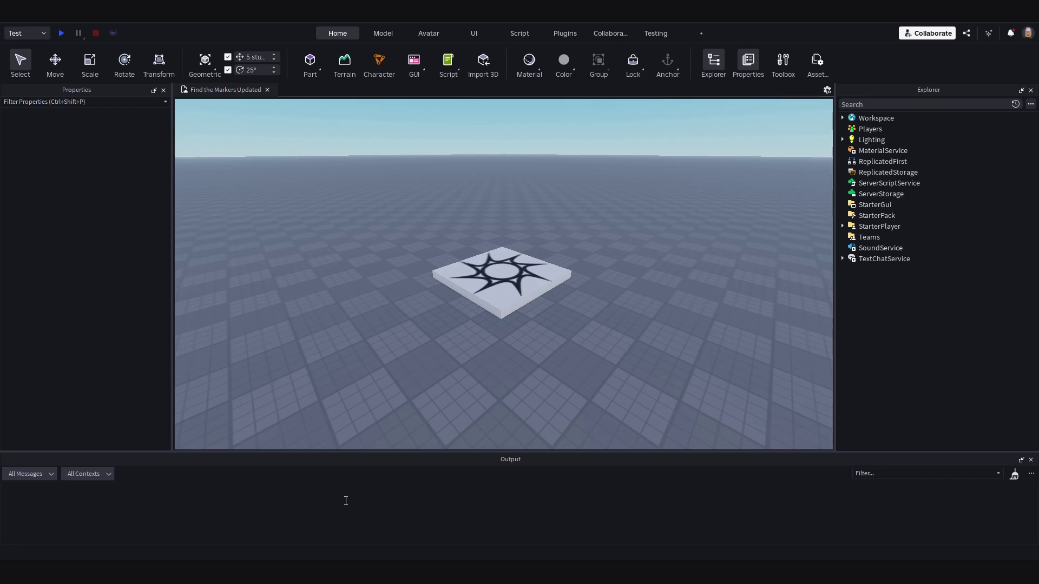
Insert a block part on an empty area of the baseplate and scale it to 50, 1, 50.
middle_drag(320, 292, 364, 307)
scroll(363, 307, down, 5)
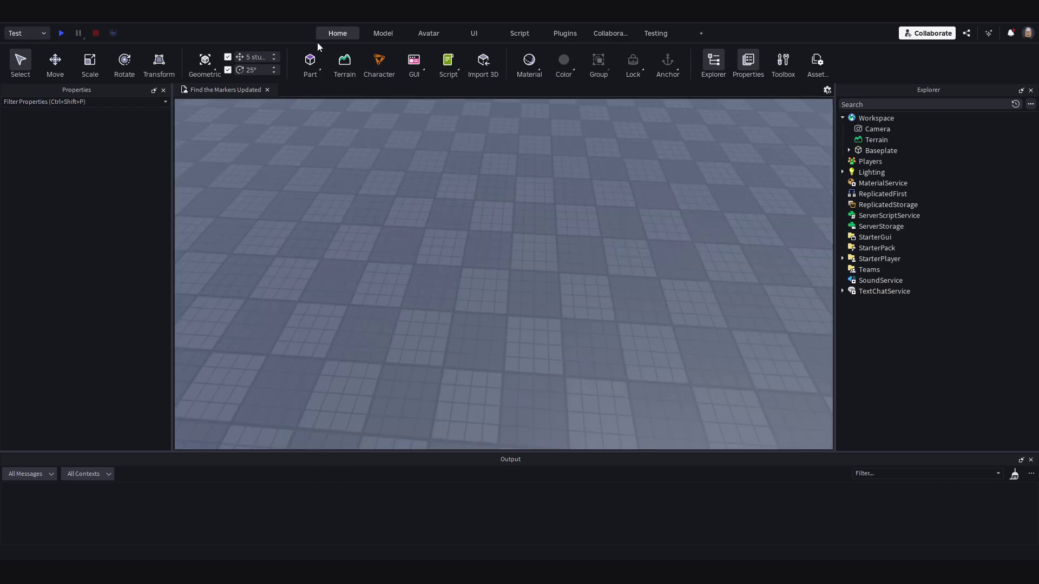
click(310, 64)
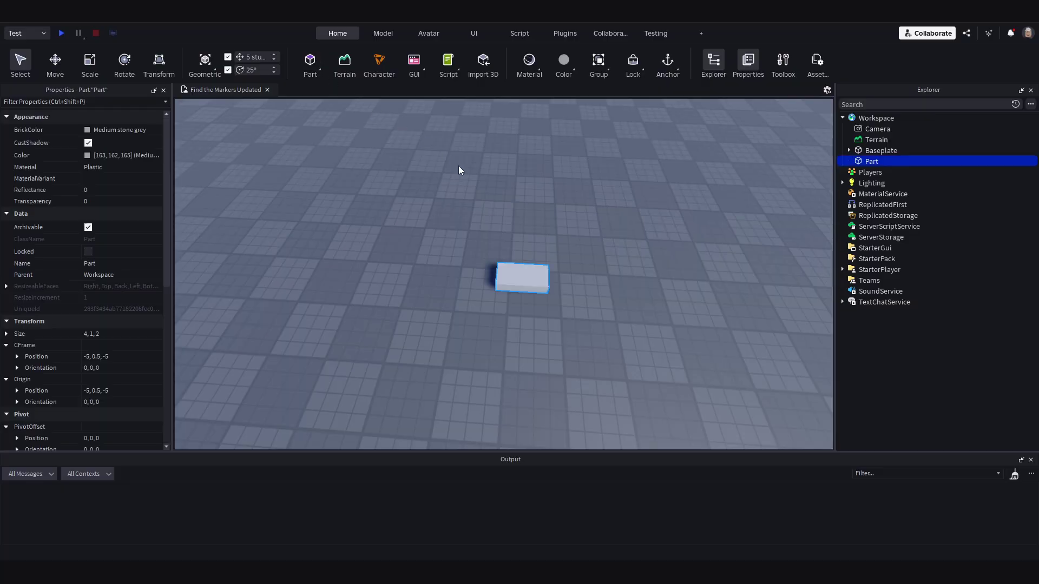
key(f)
click(89, 65)
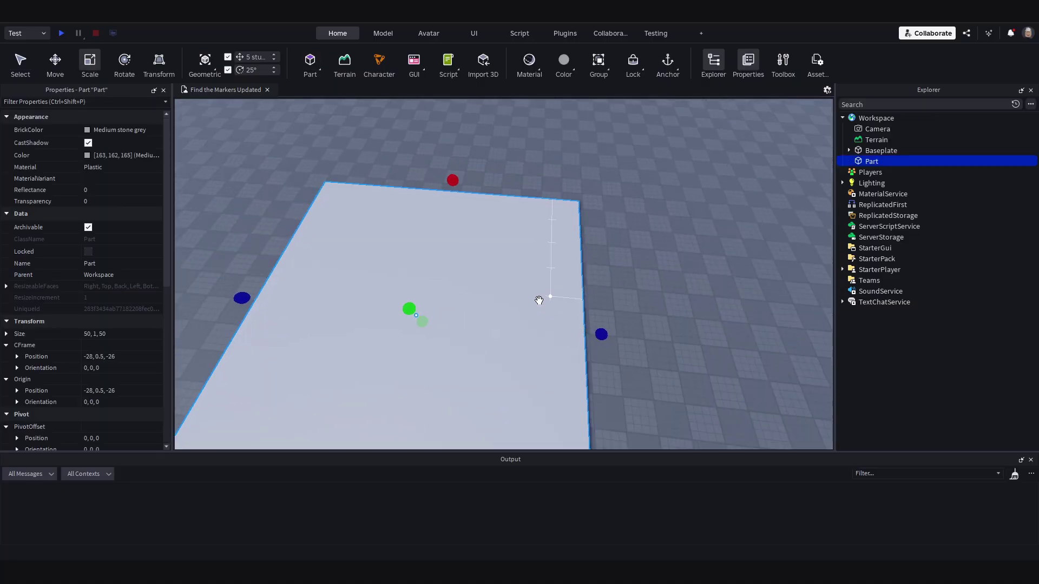
right_drag(538, 300, 522, 260)
key(f)
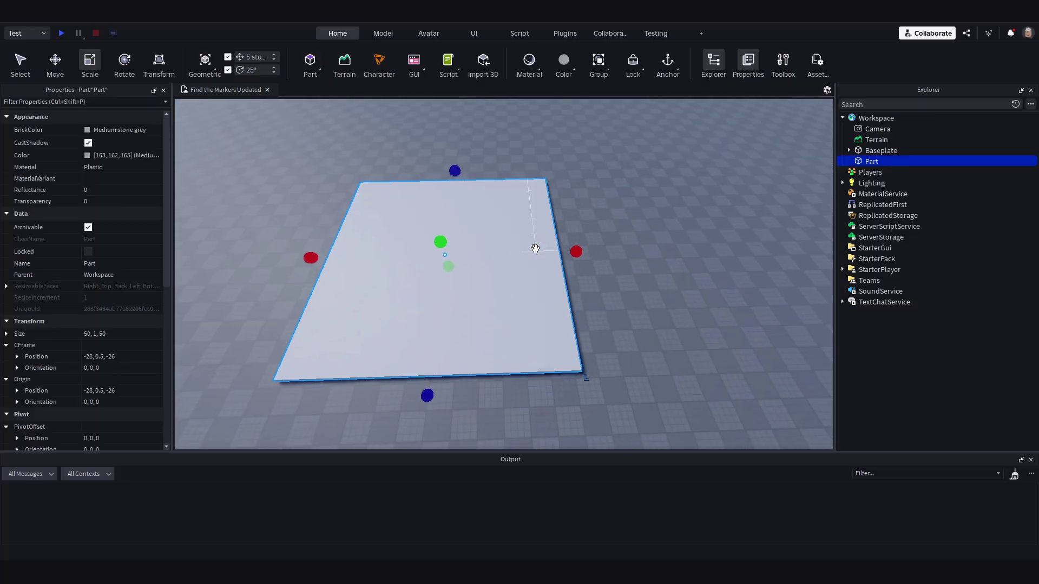
Colour the new part Electric blue and rename it SpawnBaseplate.
click(84, 130)
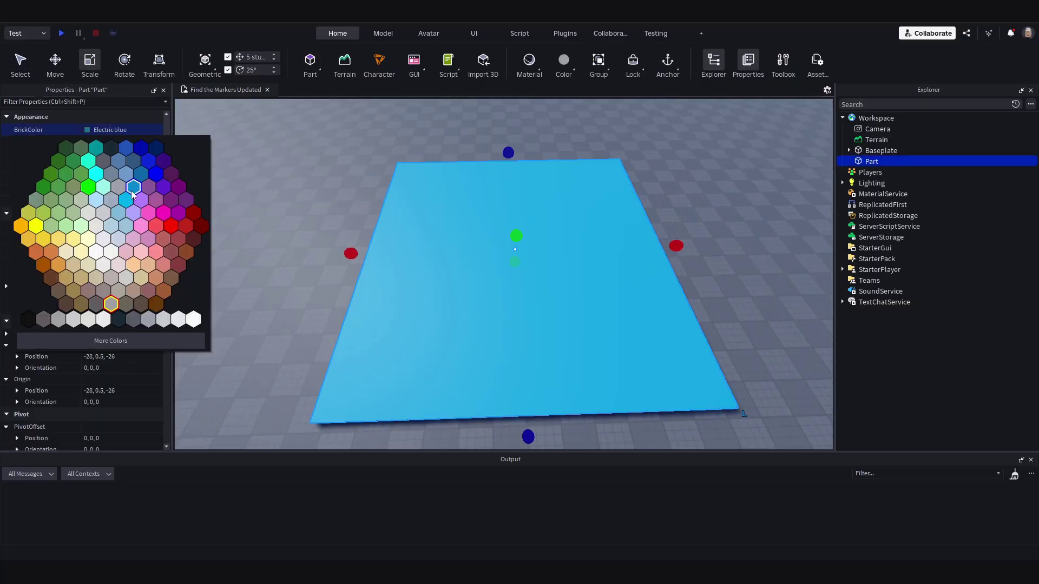
click(132, 192)
right_drag(319, 197, 383, 197)
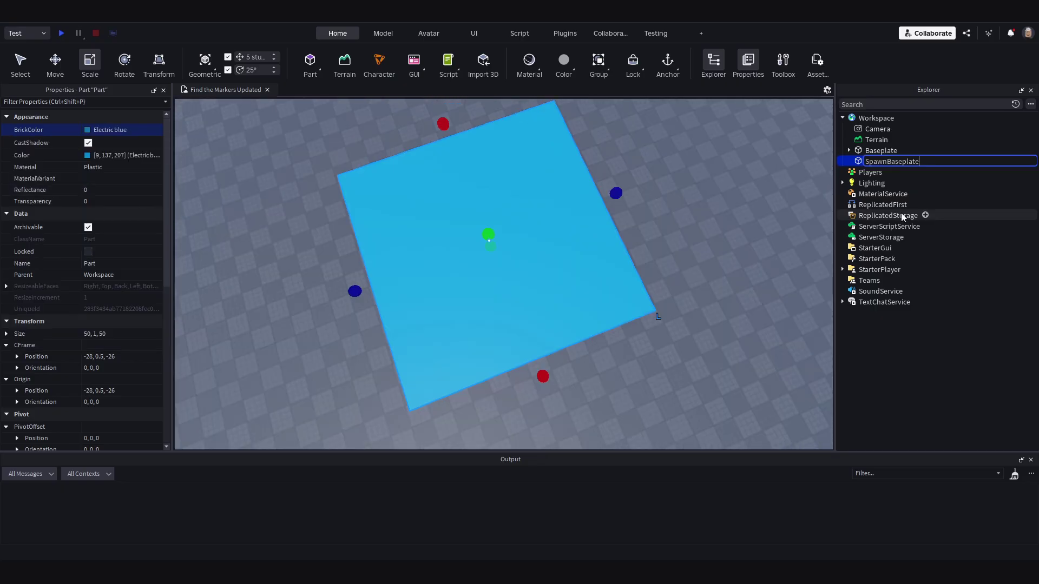
key(Return)
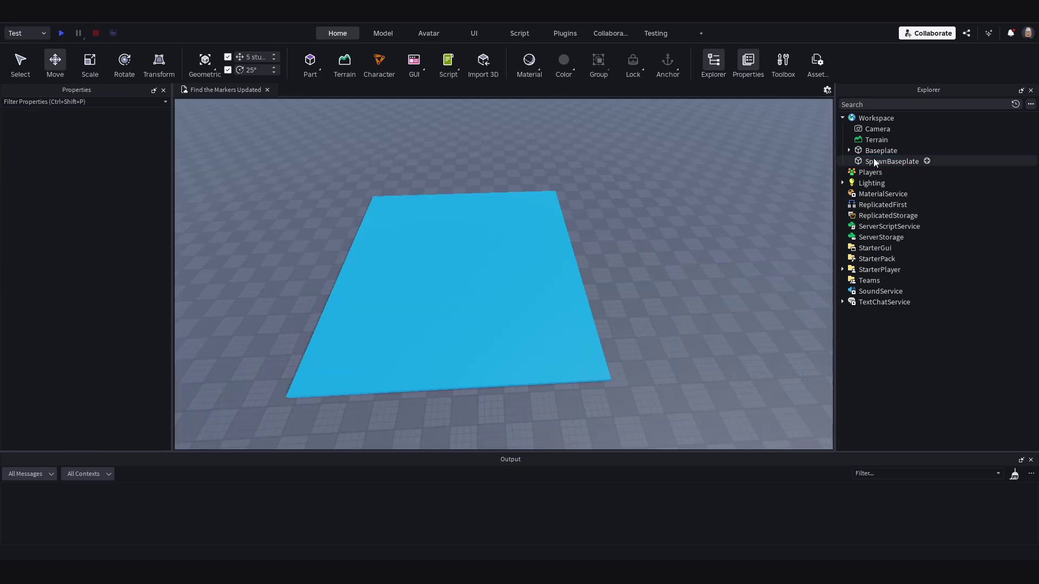
Insert a SpawnLocation inside SpawnBaseplate and place it on top of the blue part.
click(927, 160)
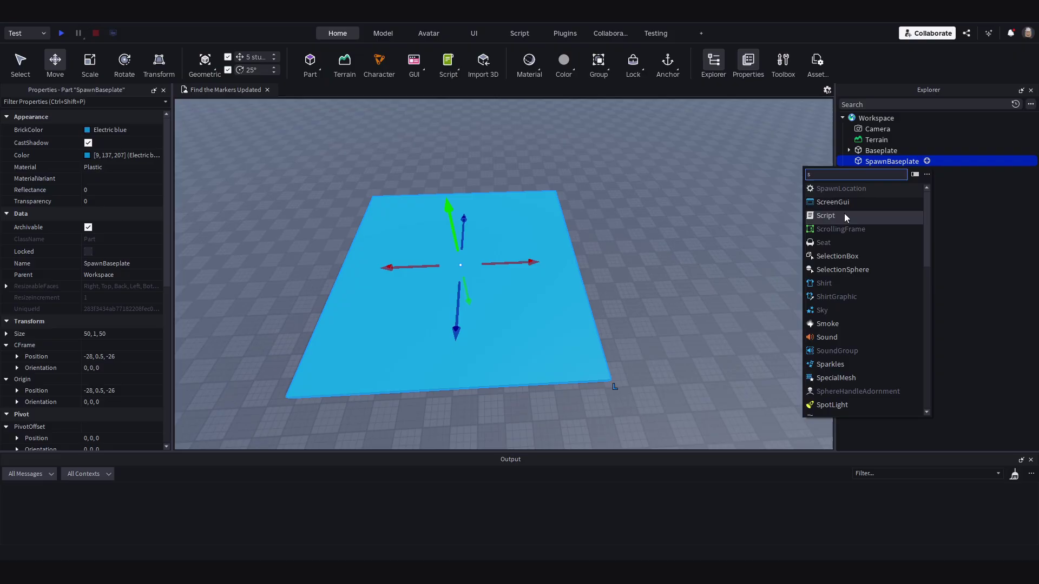
click(844, 213)
right_drag(638, 255, 605, 248)
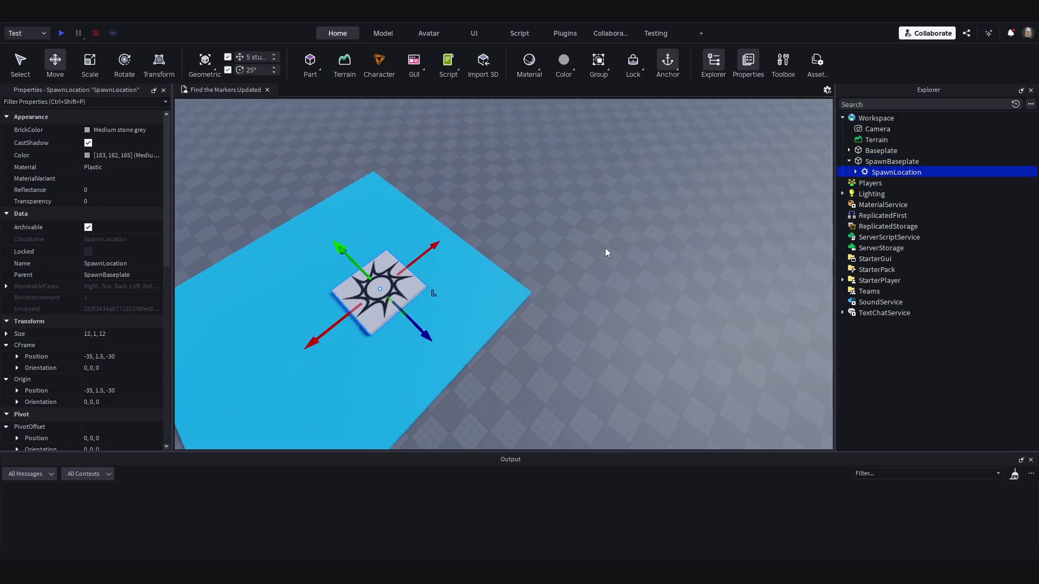
scroll(557, 304, up, 3)
mouse_move(557, 304)
right_down()
mouse_move(540, 332)
mouse_move(538, 297)
right_up()
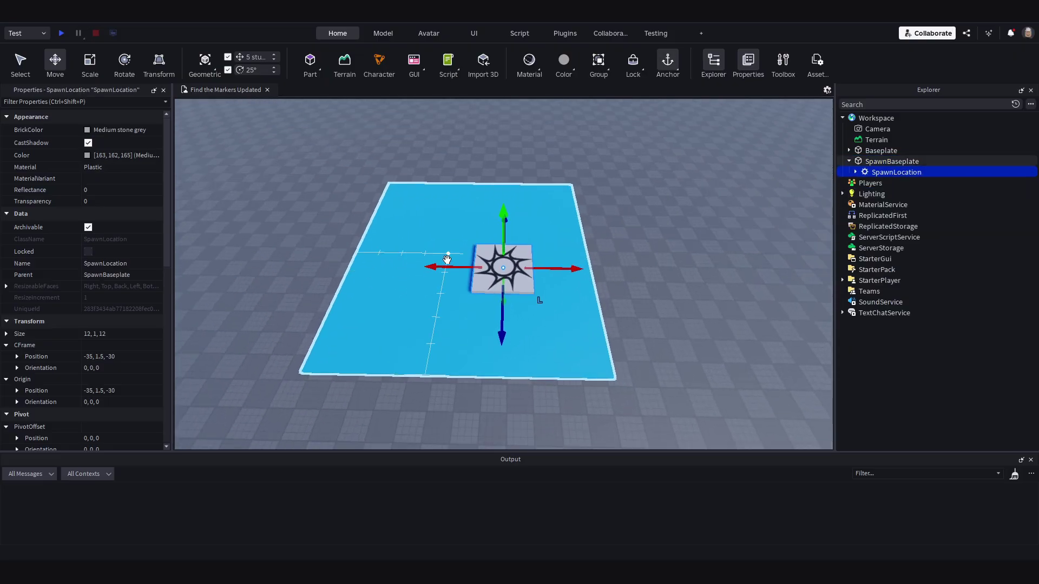
right_drag(477, 253, 422, 210)
scroll(511, 216, up, 5)
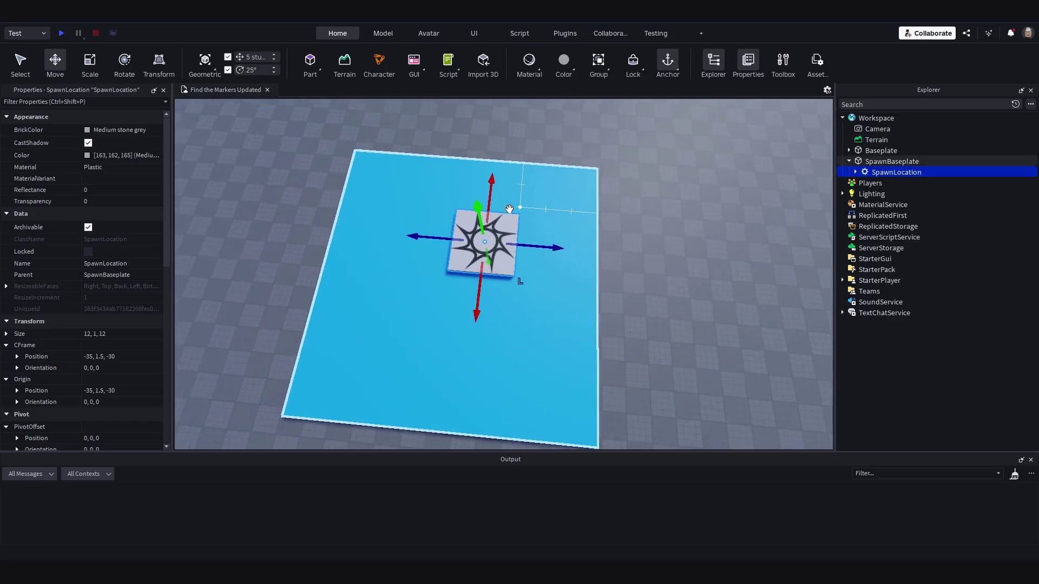
Delete the star decal from the SpawnLocation and set its color to white (255, 255, 255).
click(855, 172)
click(873, 182)
key(Delete)
click(875, 173)
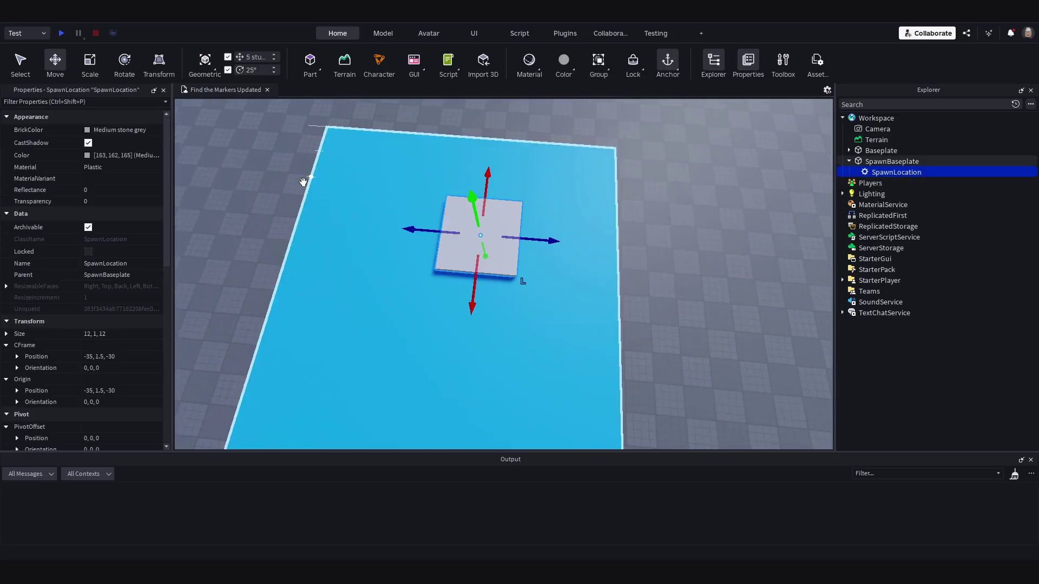
click(87, 155)
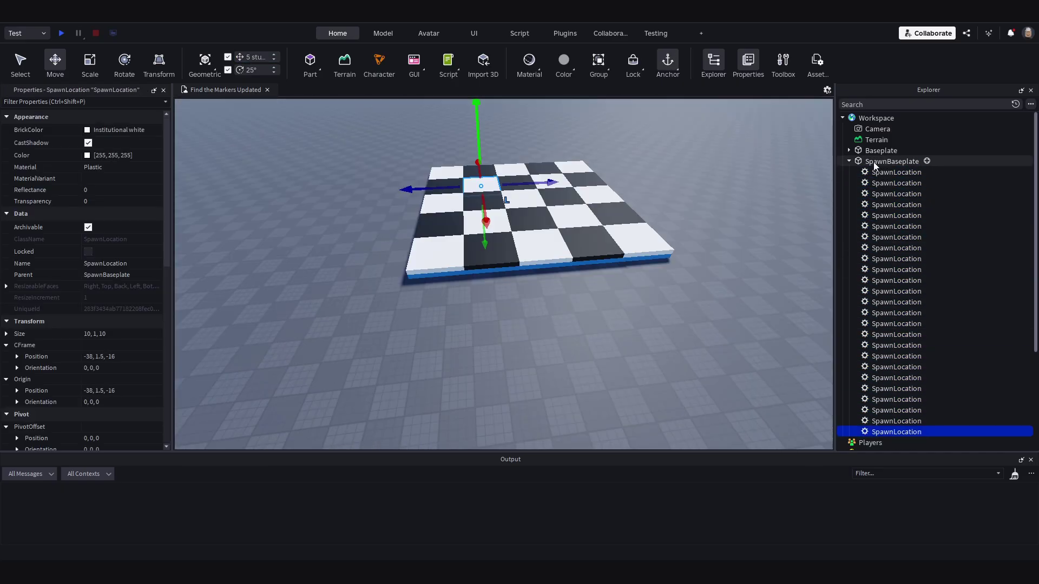
shift+click(885, 163)
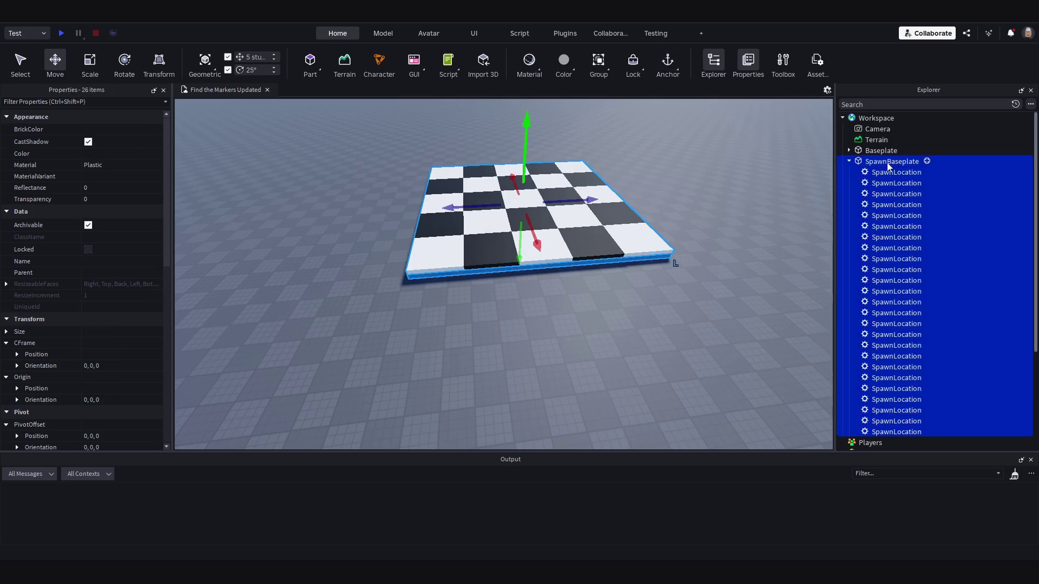
scroll(715, 222, up, 4)
right_drag(746, 210, 651, 255)
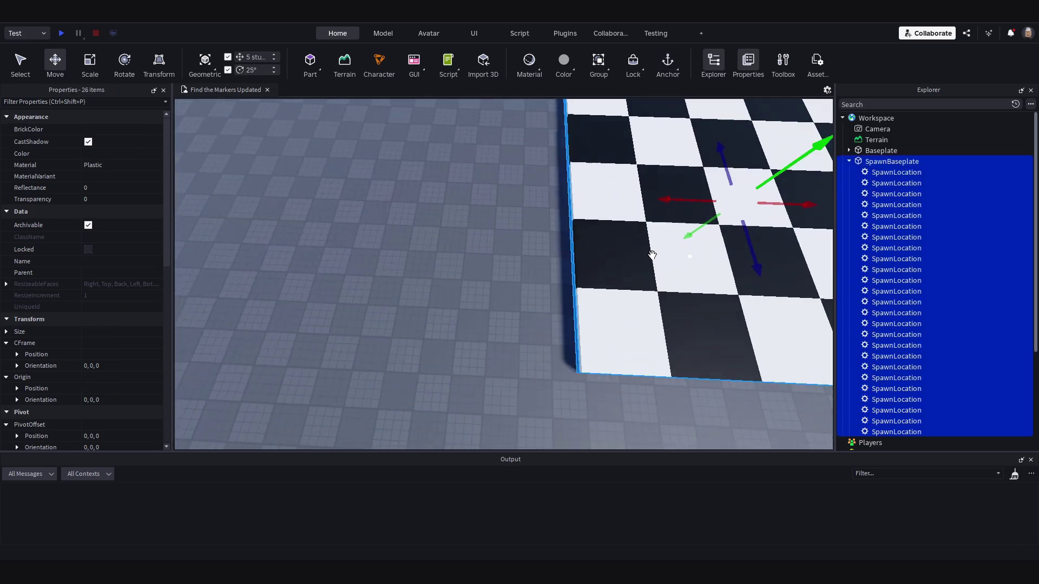
scroll(651, 255, down, 3)
click(442, 198)
right_drag(442, 198, 449, 201)
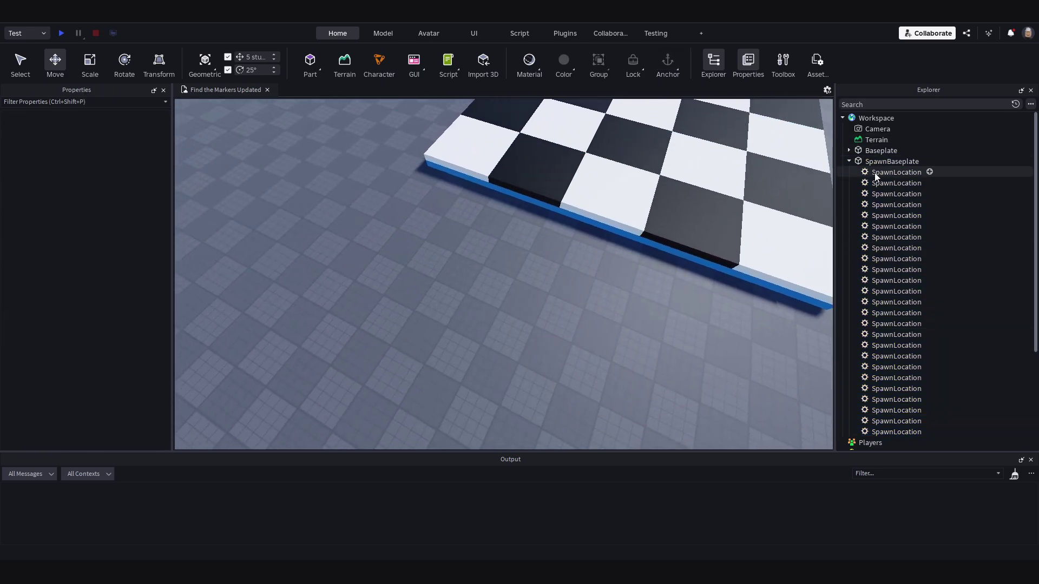
Group all the SpawnLocation tiles under SpawnBaseplate into one model.
click(896, 172)
scroll(890, 324, down, 2)
shift+click(885, 367)
scroll(888, 357, up, 2)
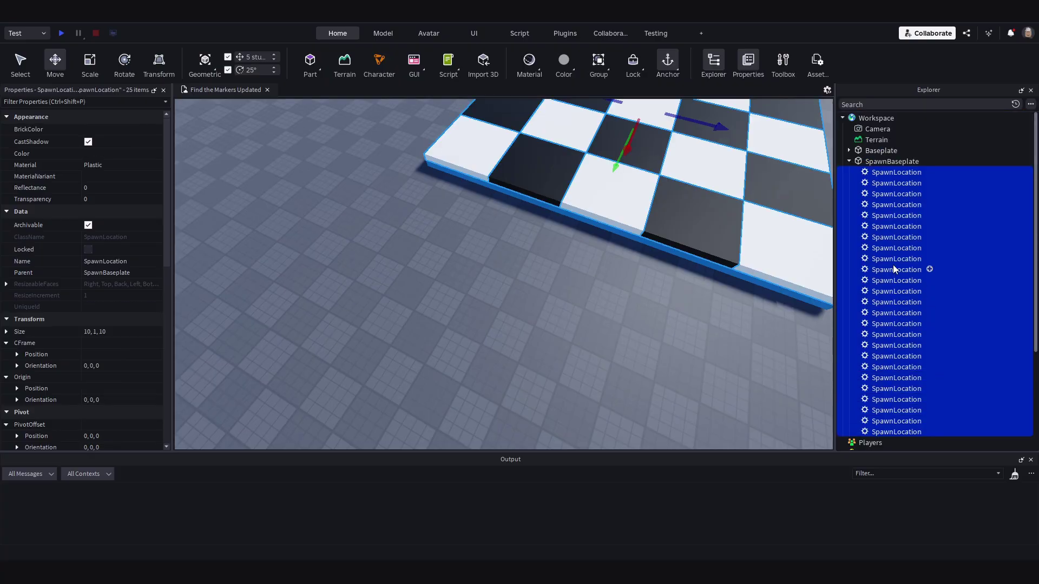
right_click(870, 190)
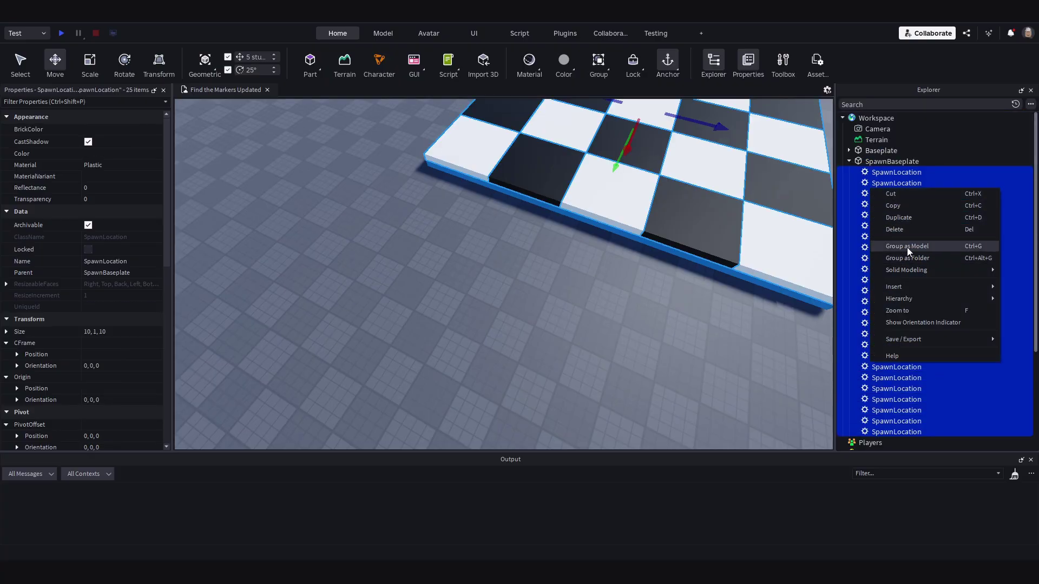
click(910, 246)
Rename the grouped model SpawnLocations and move it out of SpawnBaseplate directly into Workspace.
right_click(884, 171)
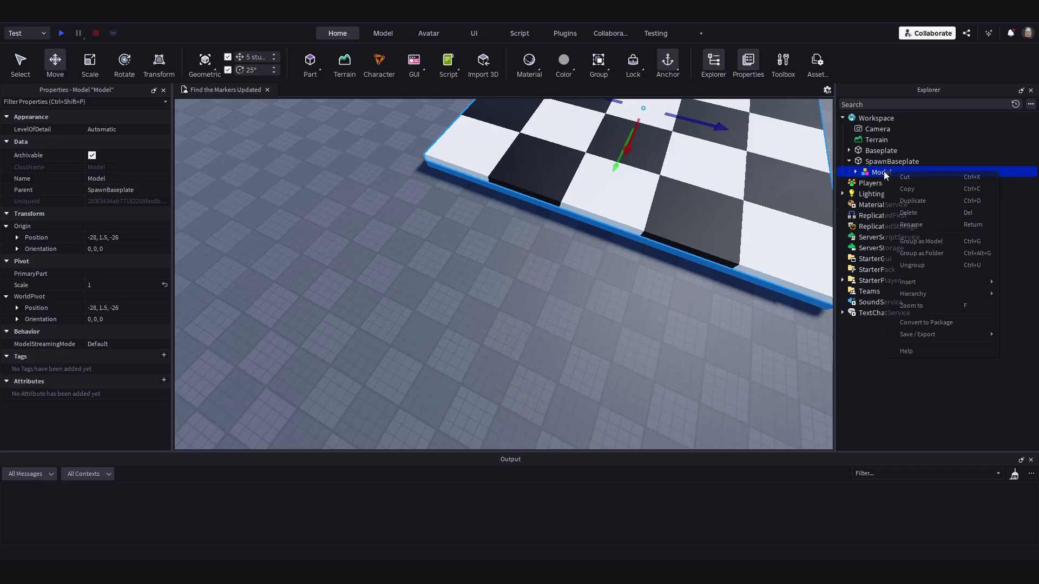
click(916, 228)
text(SpawnLocations)
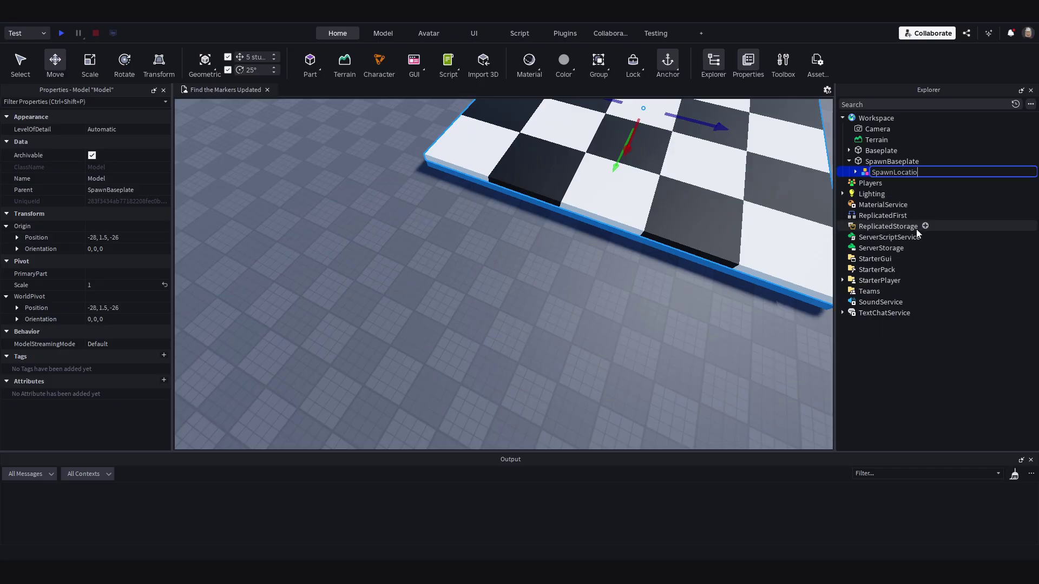
key(Return)
drag(898, 172, 867, 119)
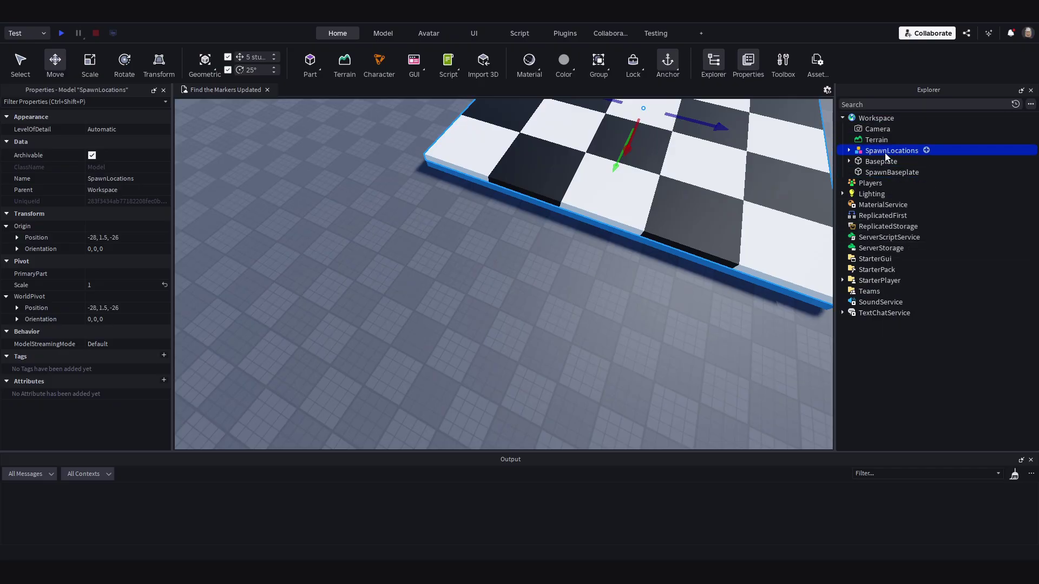
Delete the blue SpawnBaseplate part and select the SpawnLocations model.
click(876, 172)
key(f)
key(Delete)
click(881, 161)
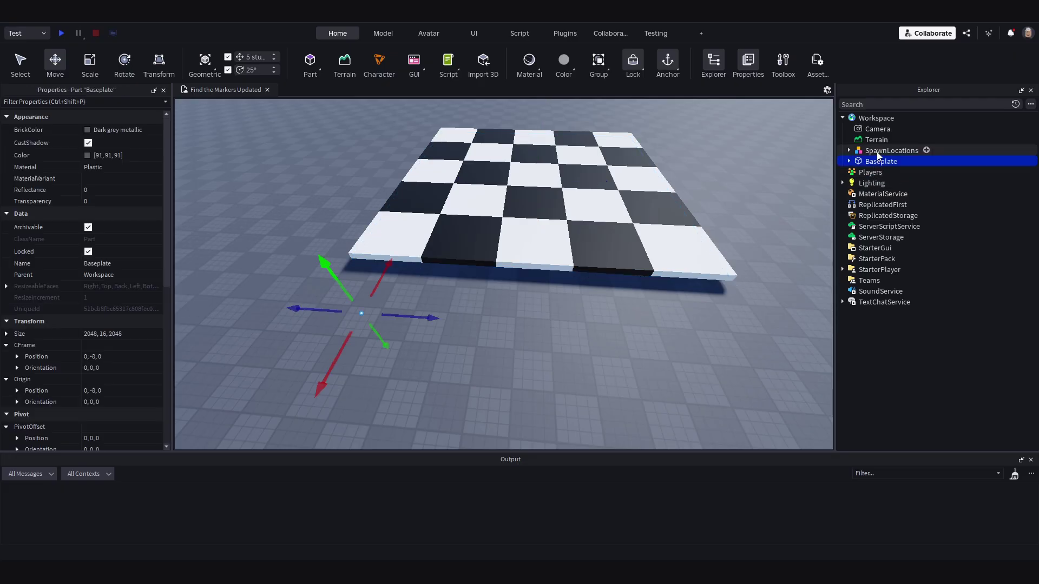
click(890, 151)
key(f)
scroll(453, 103, down, 3)
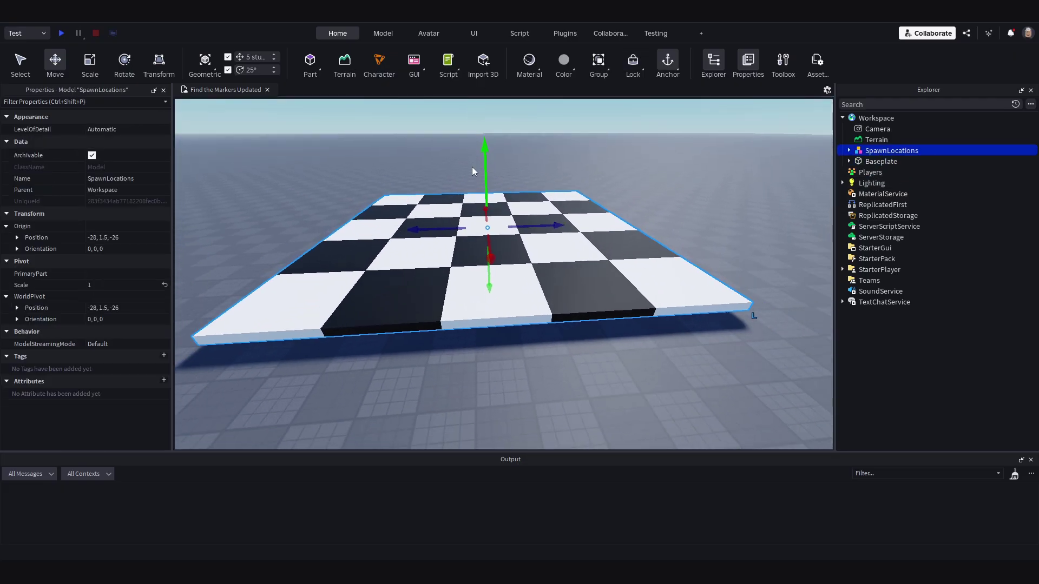
Turn off move snapping and lower the SpawnLocations model until it sits flush in the baseplate surface.
right_drag(471, 171, 466, 216)
click(203, 69)
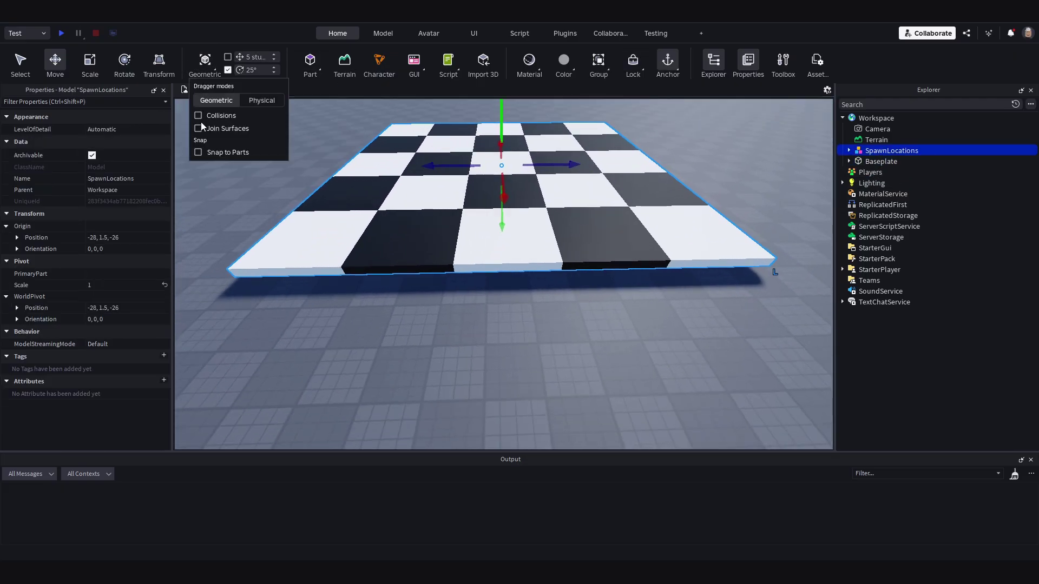
right_drag(438, 178, 468, 130)
drag(455, 159, 454, 166)
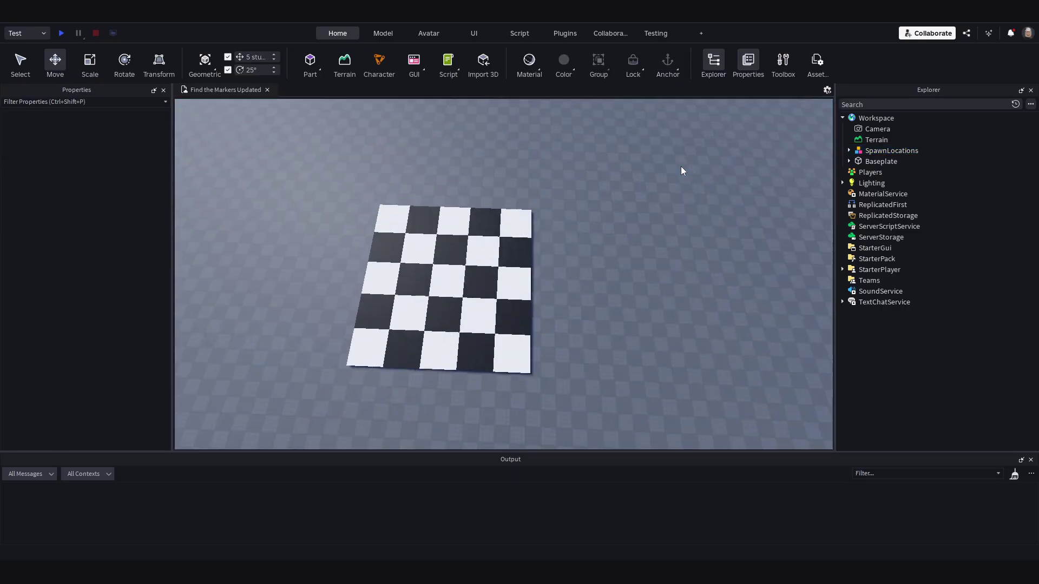
scroll(681, 167, down, 3)
key(d)
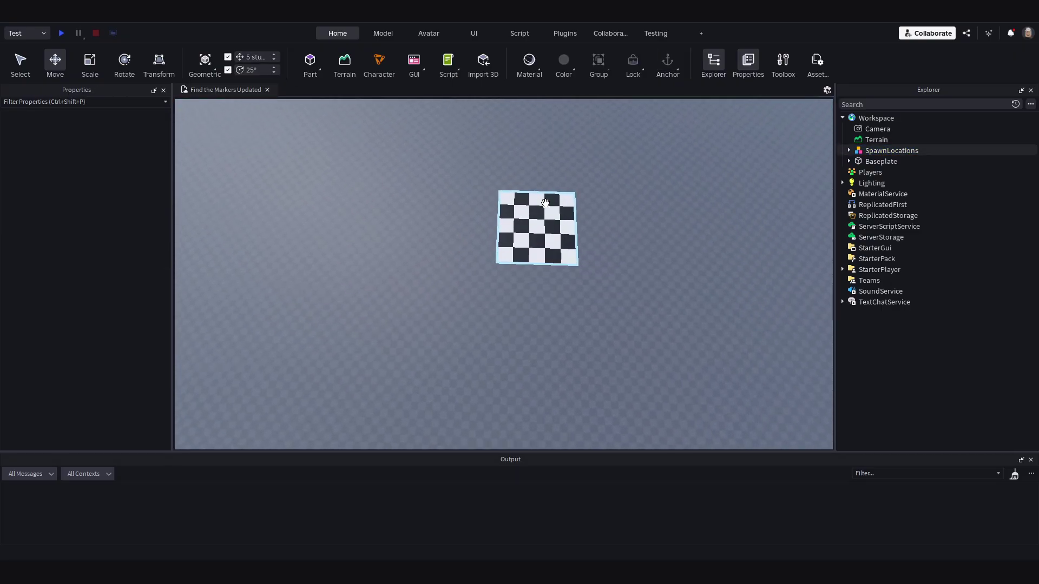
scroll(549, 208, up, 2)
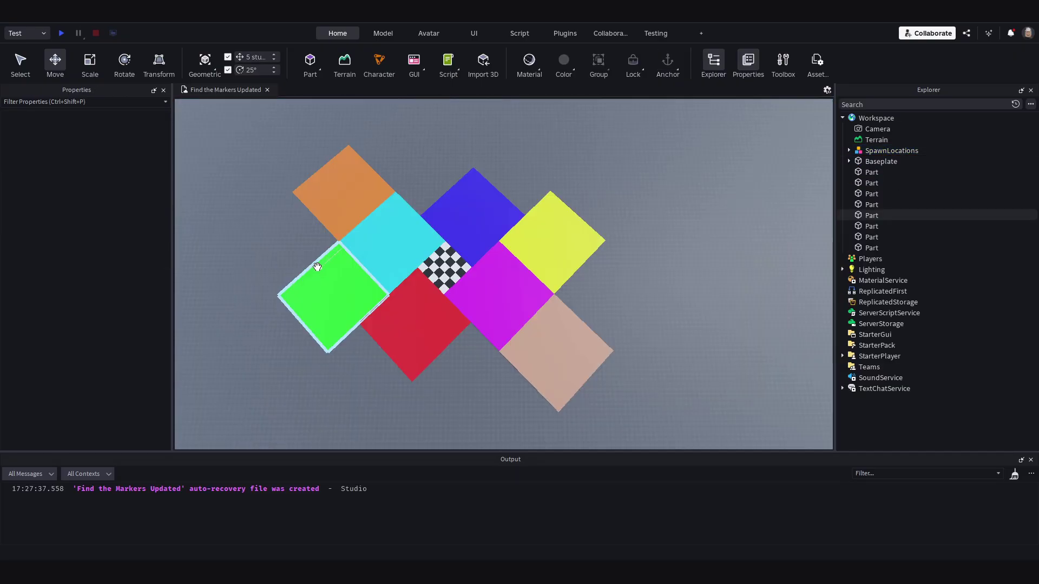
Rename the red part to RedBase and the magenta part to PinkBase.
scroll(261, 232, up, 3)
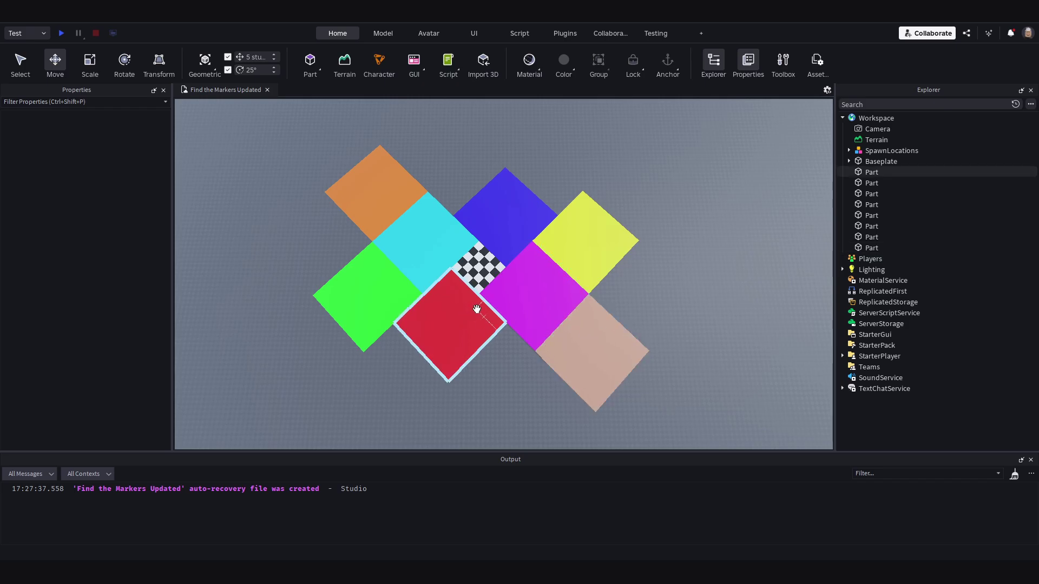
click(870, 183)
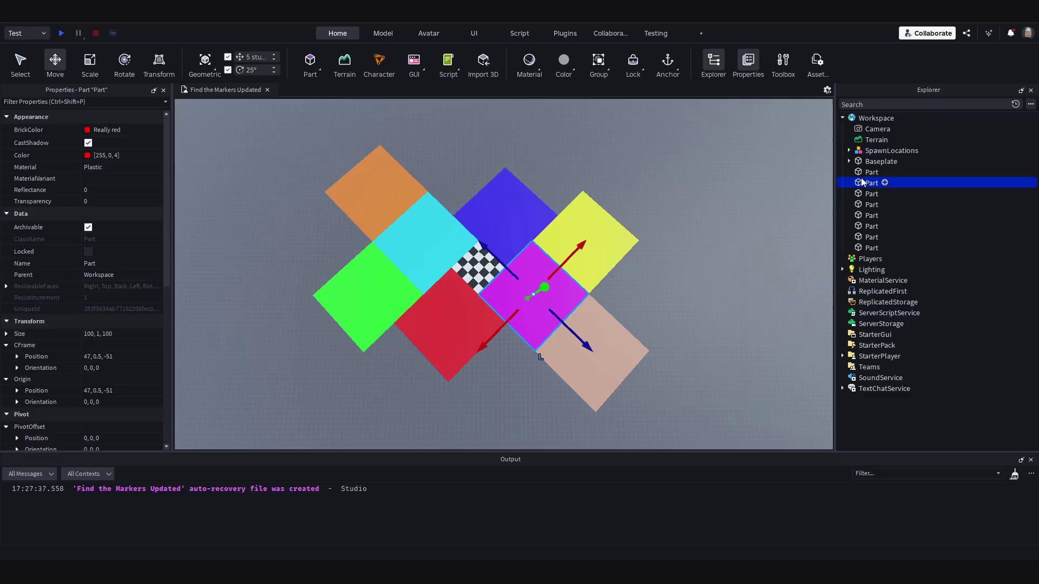
click(865, 172)
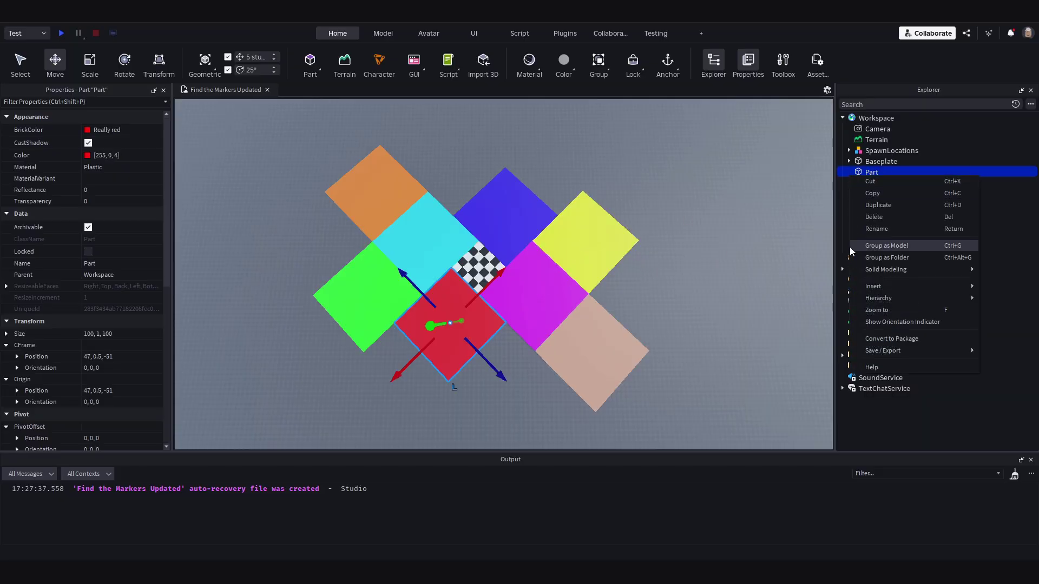
key(F2)
text(RedBase)
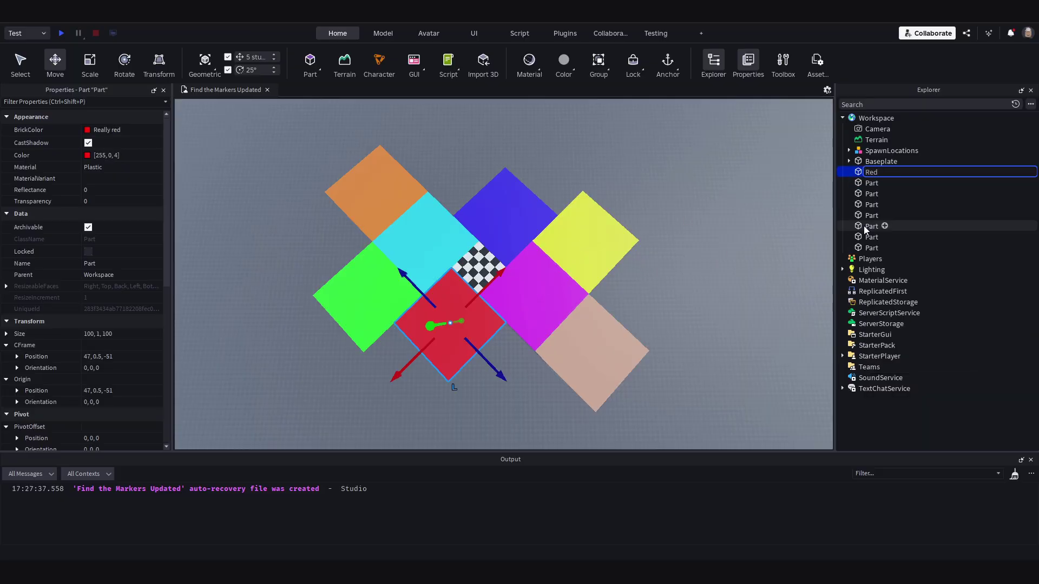
key(Return)
right_click(870, 183)
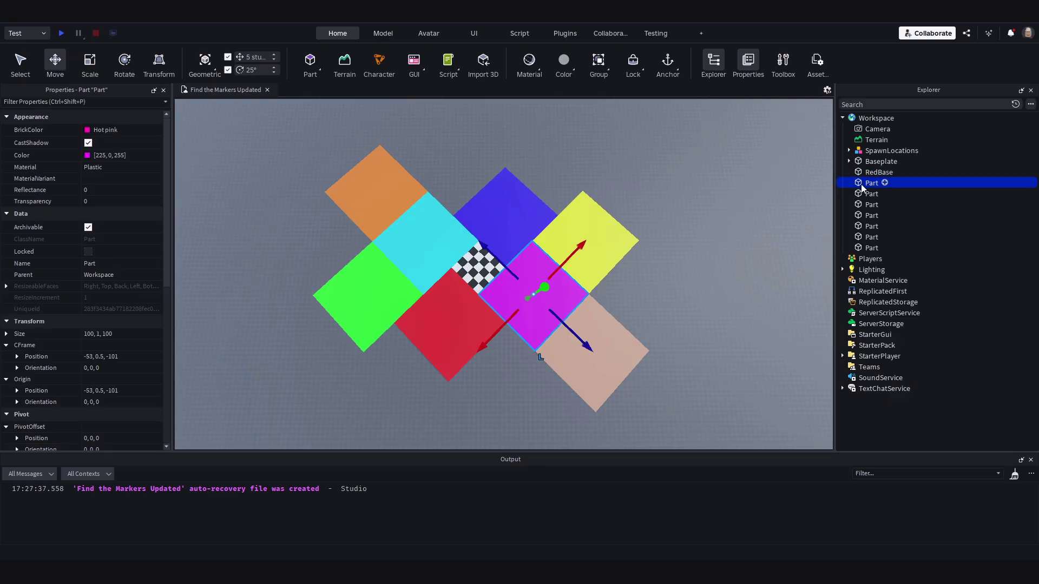
click(878, 237)
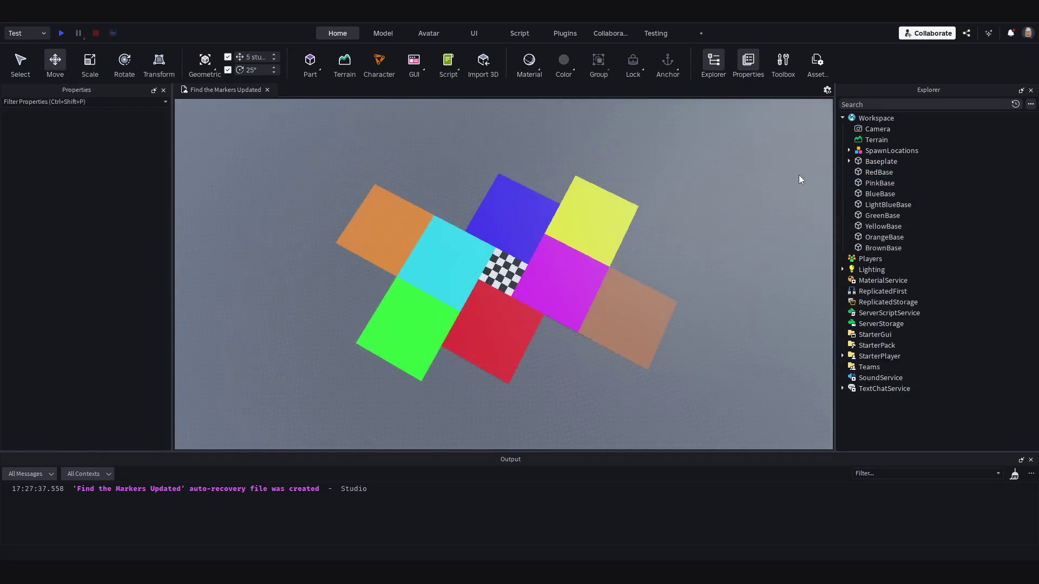
Delete the large dark grey Baseplate part from Workspace.
click(873, 162)
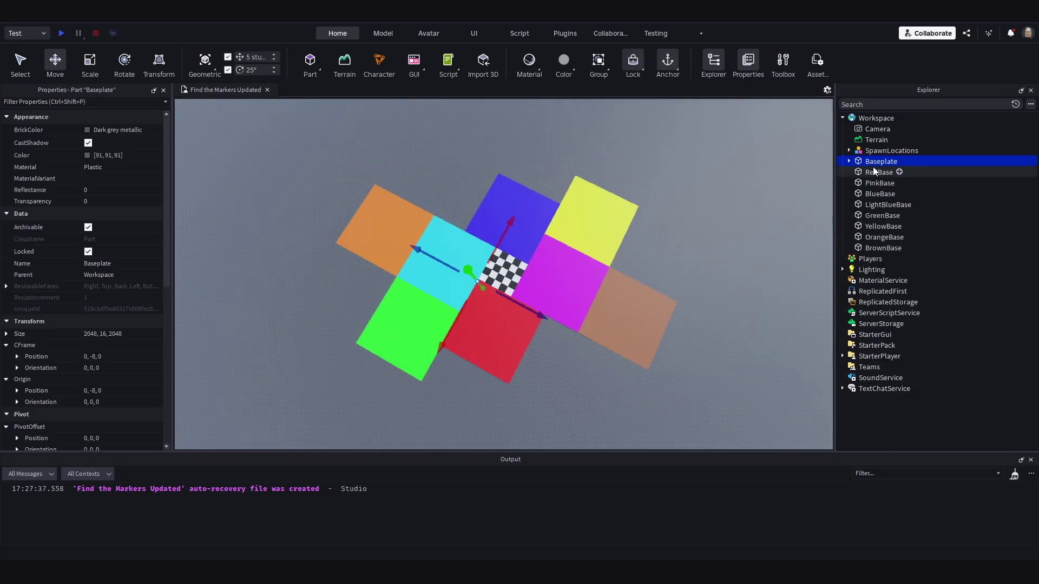
key(Delete)
Group the SpawnLocations model and all eight colored base parts, from RedBase to BrownBase, into one model.
middle_drag(601, 154, 598, 122)
right_drag(599, 121, 600, 160)
click(878, 227)
click(878, 236)
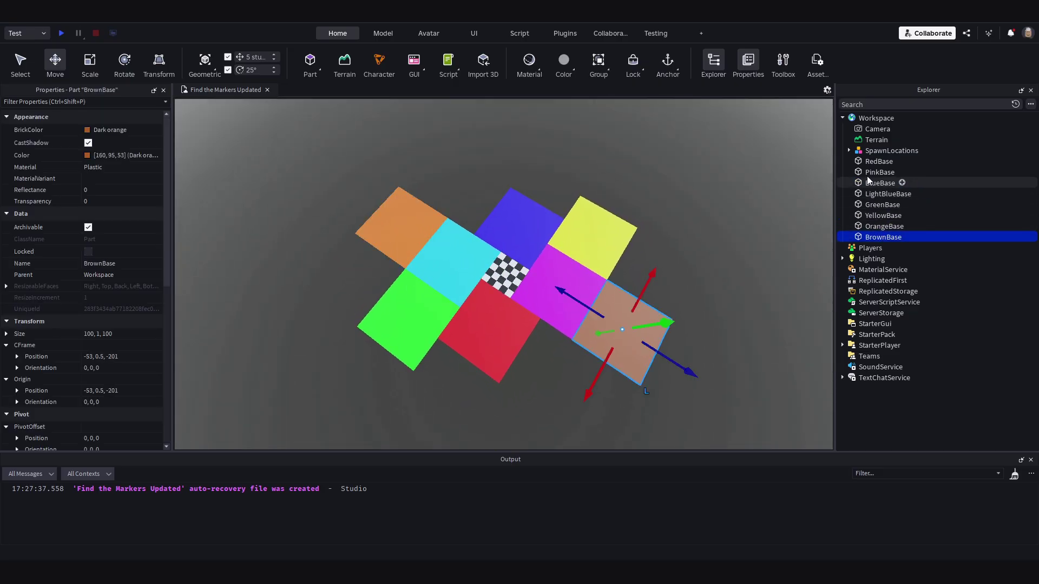
shift+click(868, 163)
shift+click(869, 151)
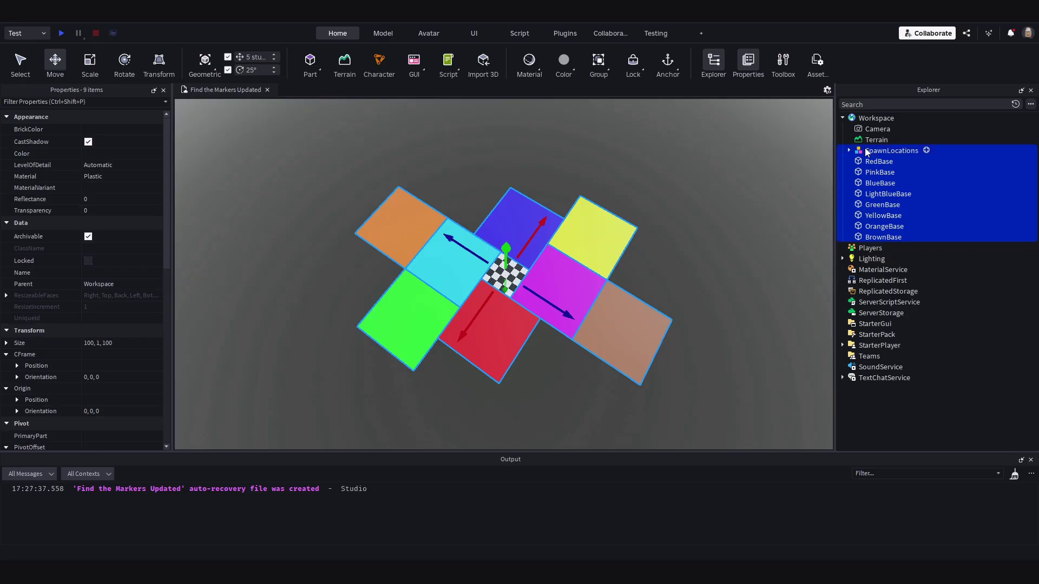
right_click(866, 149)
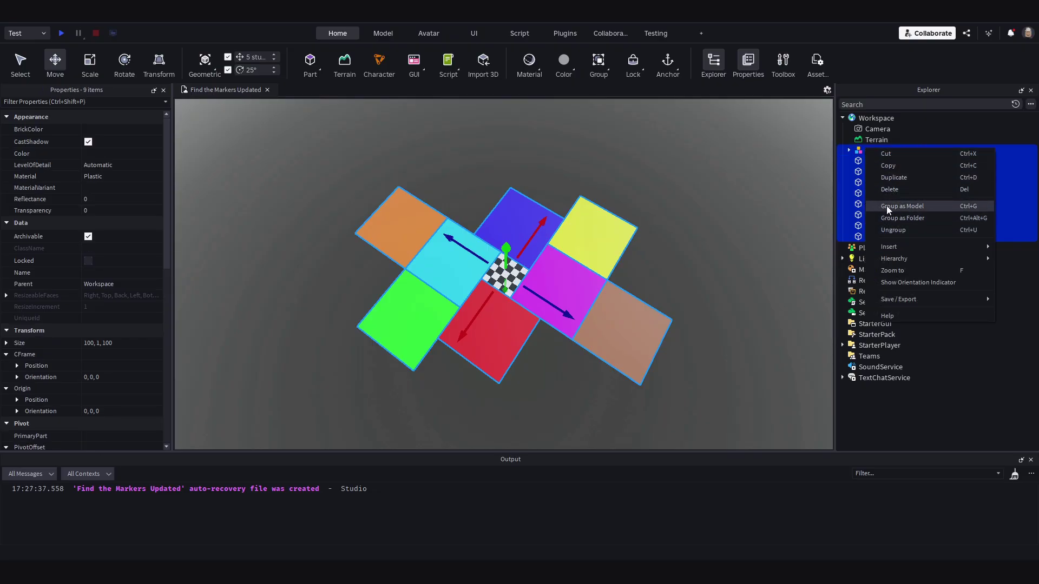
click(886, 205)
Rename the newly grouped model to Baseplate.
right_click(879, 150)
click(907, 205)
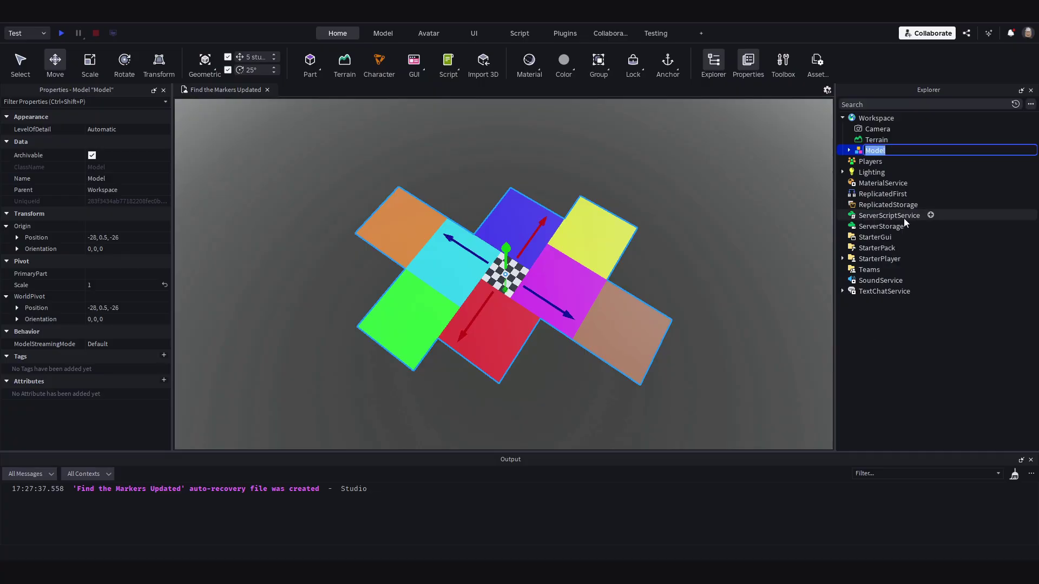
text(Baseplate)
key(Return)
Check which bases and spawn tiles the Baseplate model contains.
scroll(426, 221, up, 1)
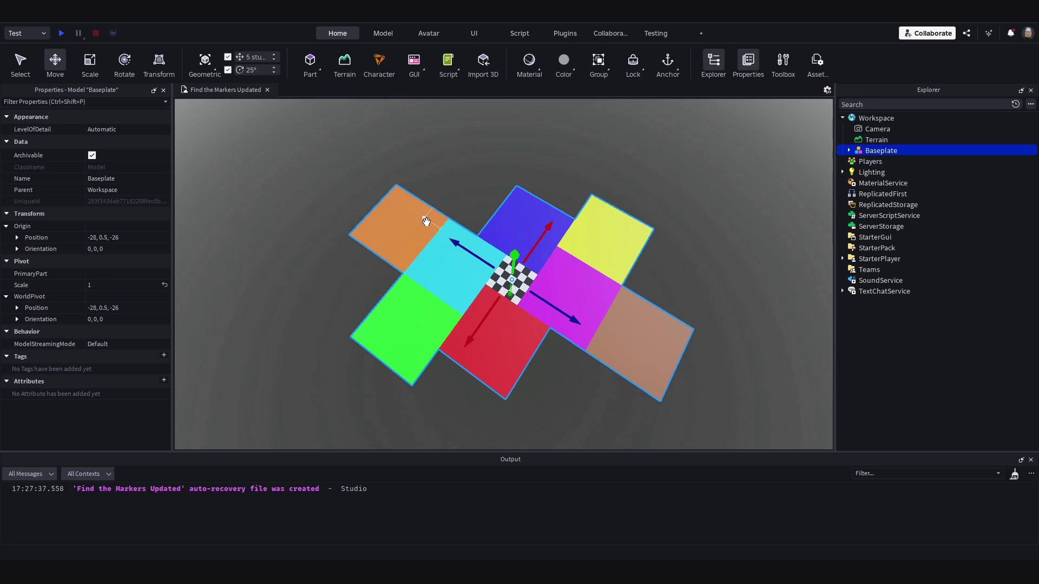
scroll(426, 221, up, 2)
click(446, 141)
right_drag(446, 141, 754, 165)
click(849, 150)
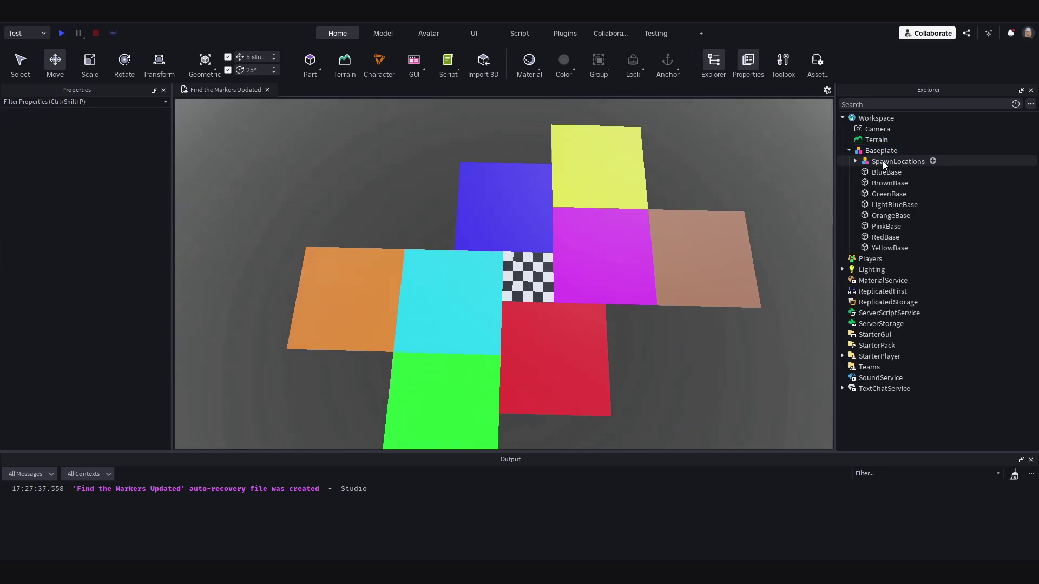
click(848, 150)
Examine the layout of the colored bases around the checkered spawn area from several angles.
scroll(522, 239, up, 5)
right_drag(522, 238, 582, 255)
scroll(521, 239, down, 2)
scroll(570, 253, down, 5)
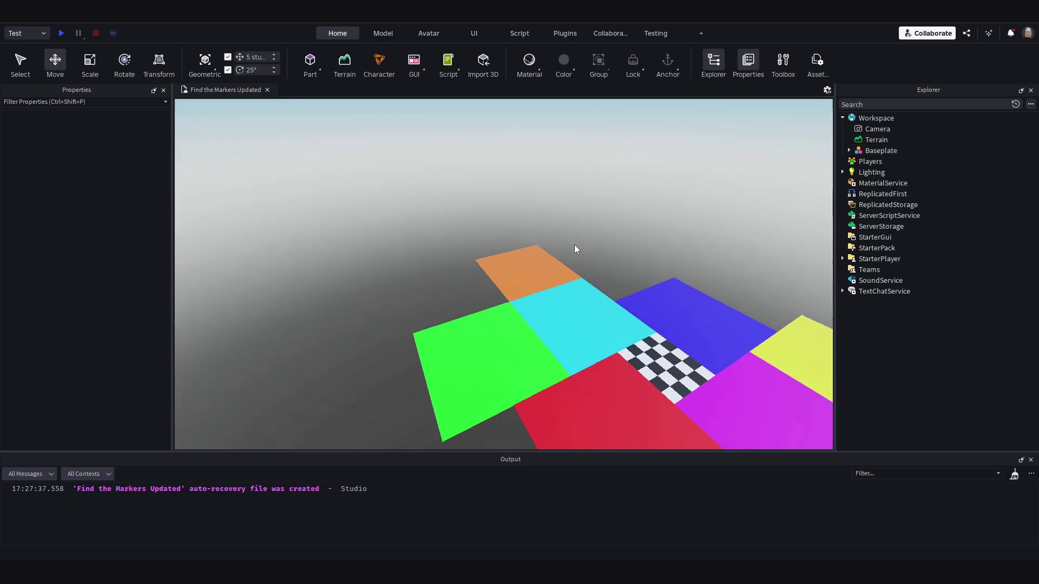
scroll(454, 272, down, 3)
key(w)
key(d)
key(s)
key(a)
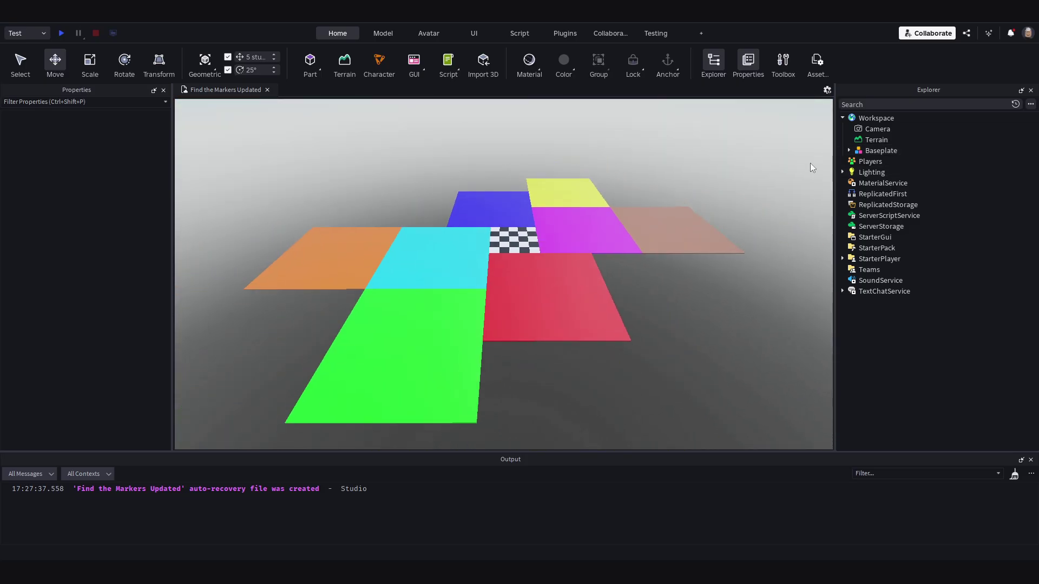
right_drag(809, 164, 812, 157)
click(873, 152)
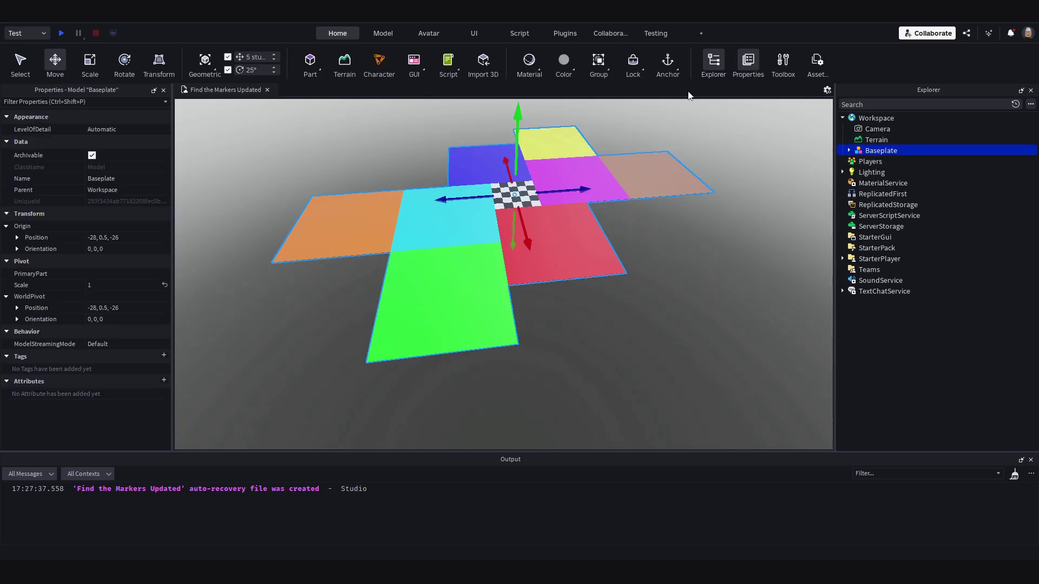
click(715, 121)
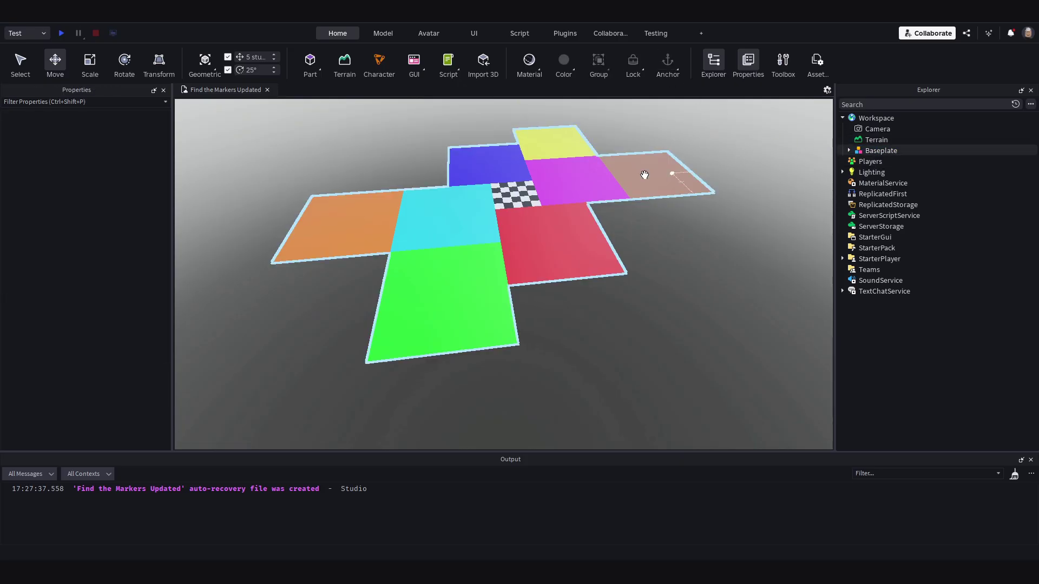
right_drag(555, 172, 555, 172)
right_drag(489, 259, 479, 226)
scroll(489, 260, up, 4)
scroll(489, 259, up, 3)
scroll(488, 259, down, 4)
Insert a block part, set move snapping to 1 stud, and place it at BlueBase's outer corner beside LightBlueBase.
key(s)
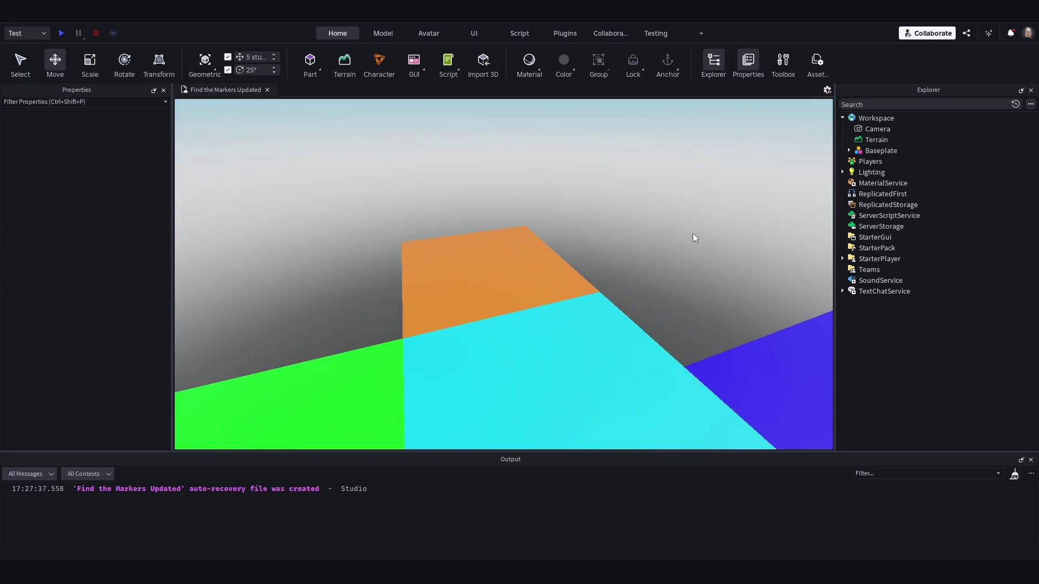
key(w)
right_drag(807, 193, 807, 193)
key(a)
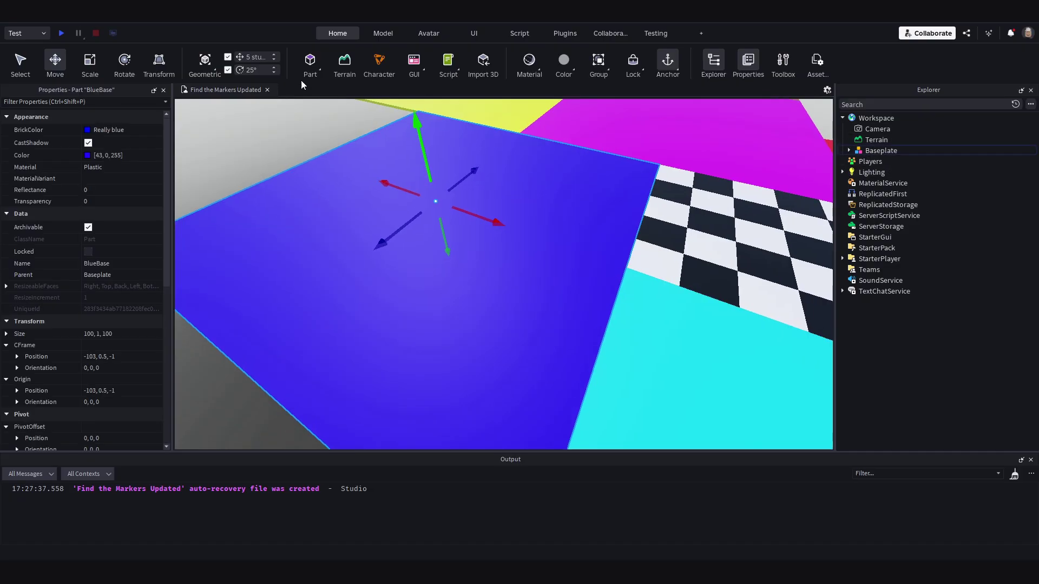
click(308, 67)
key(f)
drag(478, 255, 456, 241)
right_drag(456, 241, 456, 241)
scroll(456, 242, down, 5)
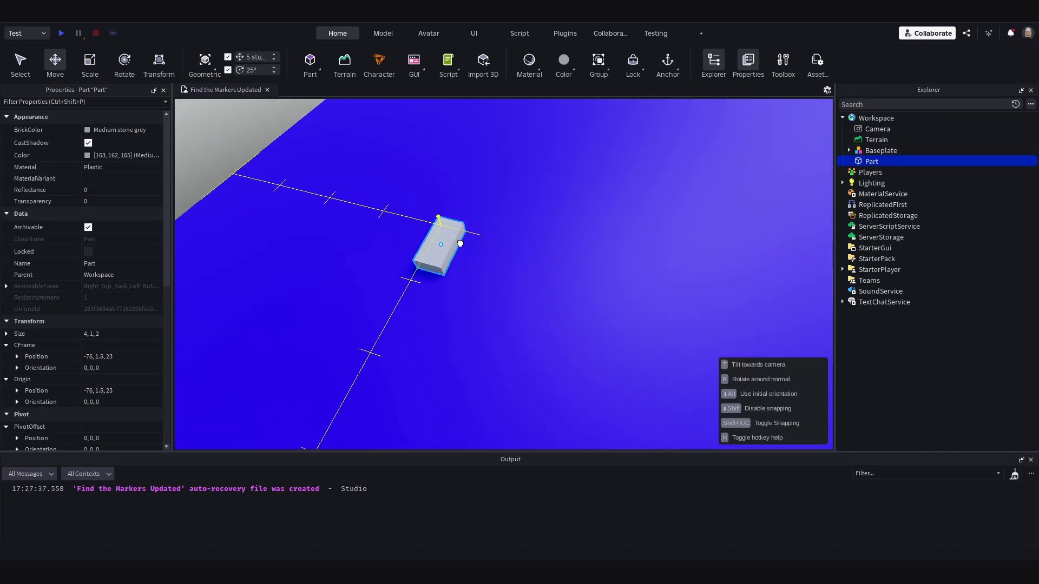
drag(457, 241, 383, 377)
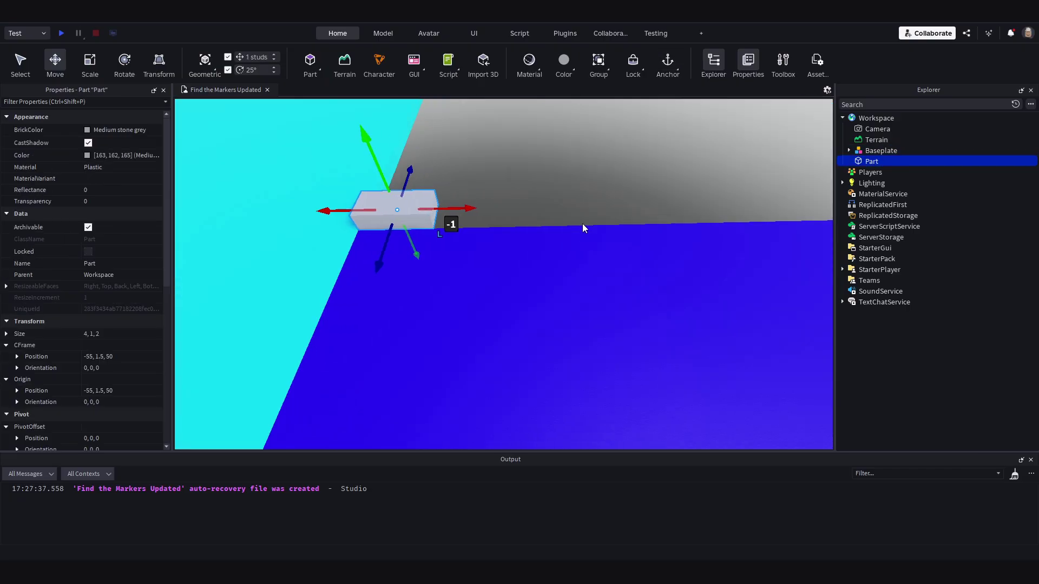
right_drag(582, 223, 538, 197)
scroll(539, 197, up, 3)
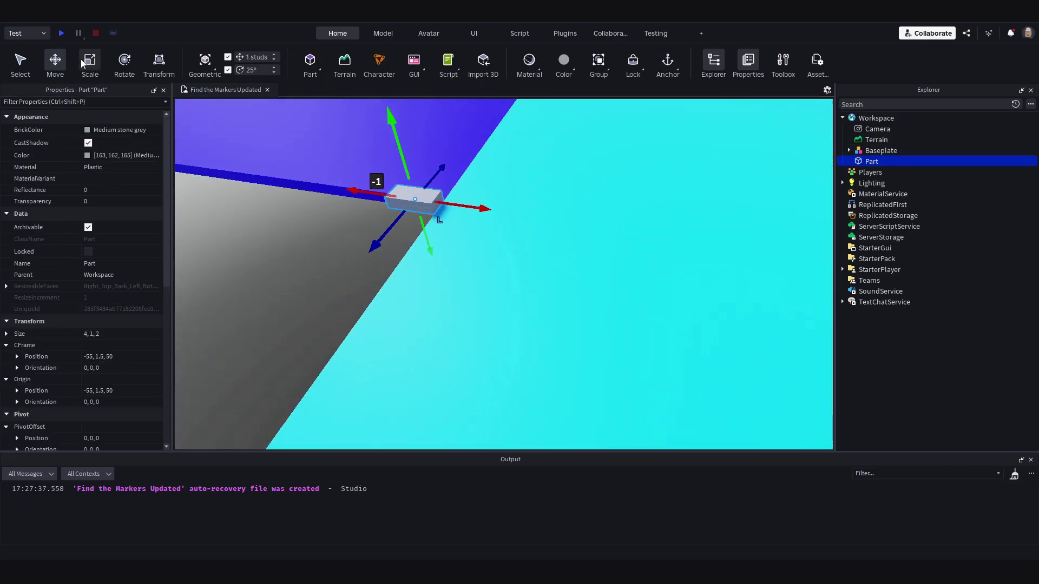
Scale the part into a wall 100 studs long and 122 studs high along the edge of BlueBase.
click(89, 61)
right_drag(379, 149, 432, 131)
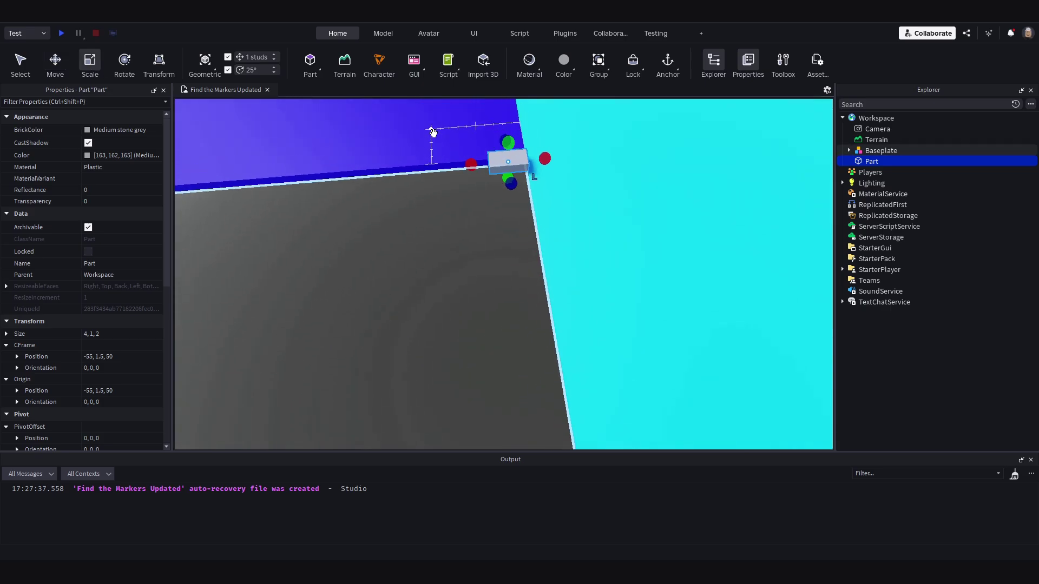
mouse_move(471, 163)
mouse_down()
mouse_move(494, 169)
mouse_move(492, 157)
mouse_move(487, 172)
mouse_up()
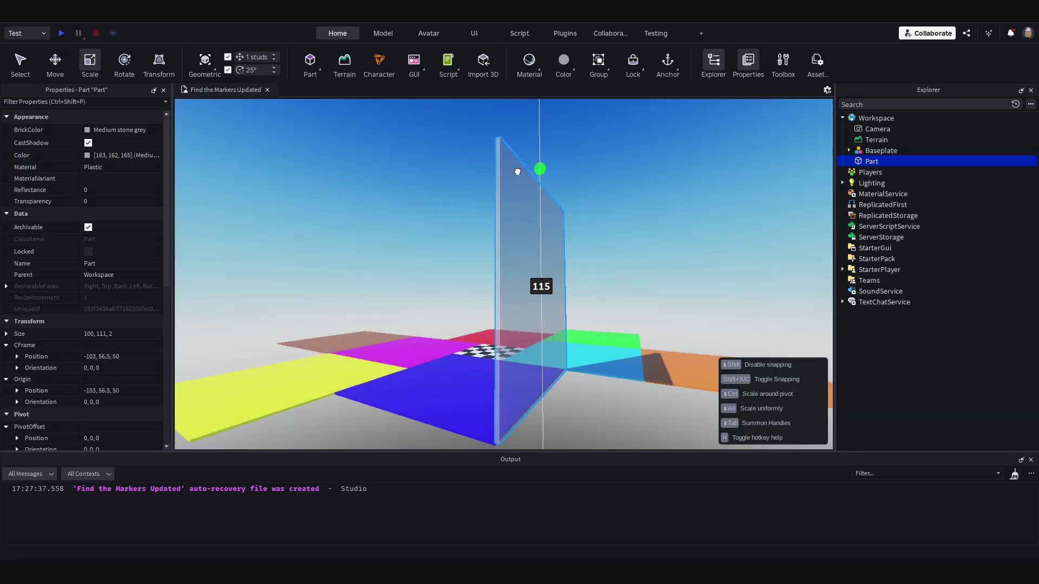
drag(517, 172, 518, 161)
right_drag(518, 161, 517, 161)
key(a)
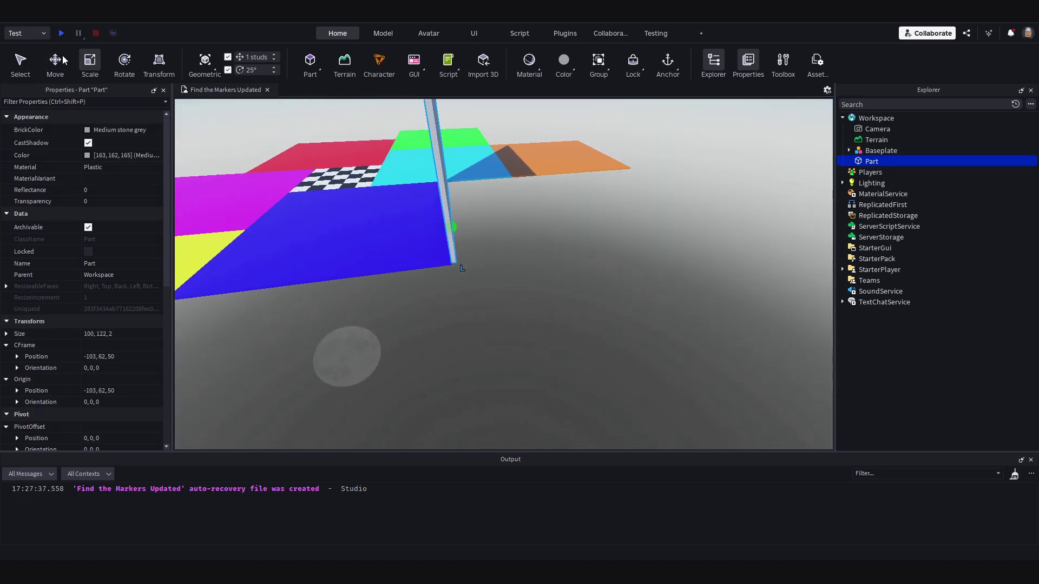
Switch to the Move tool and set the rotation snap increment to 90°.
click(56, 60)
right_drag(352, 172, 353, 169)
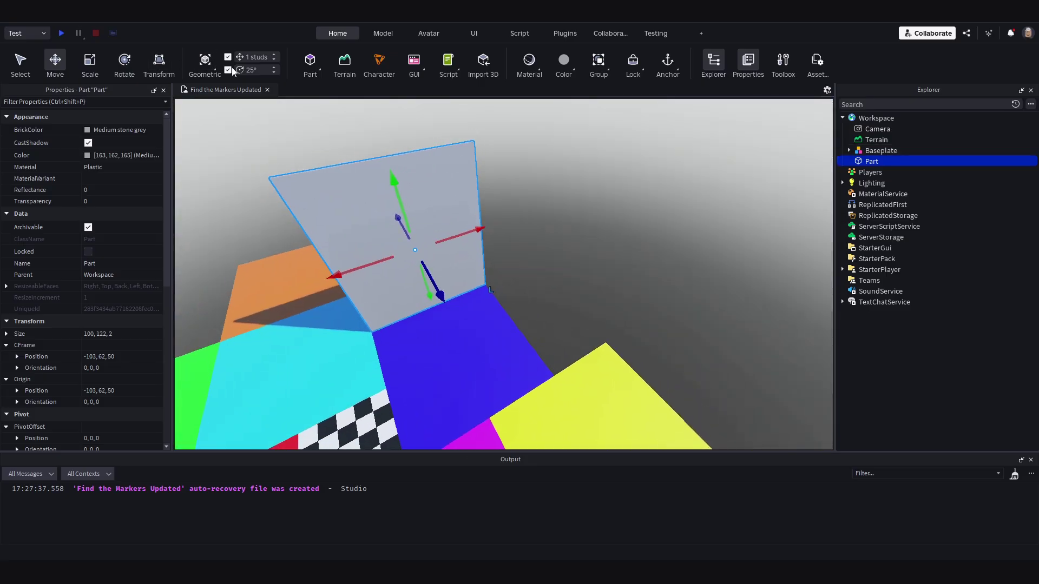
right_drag(319, 126, 540, 227)
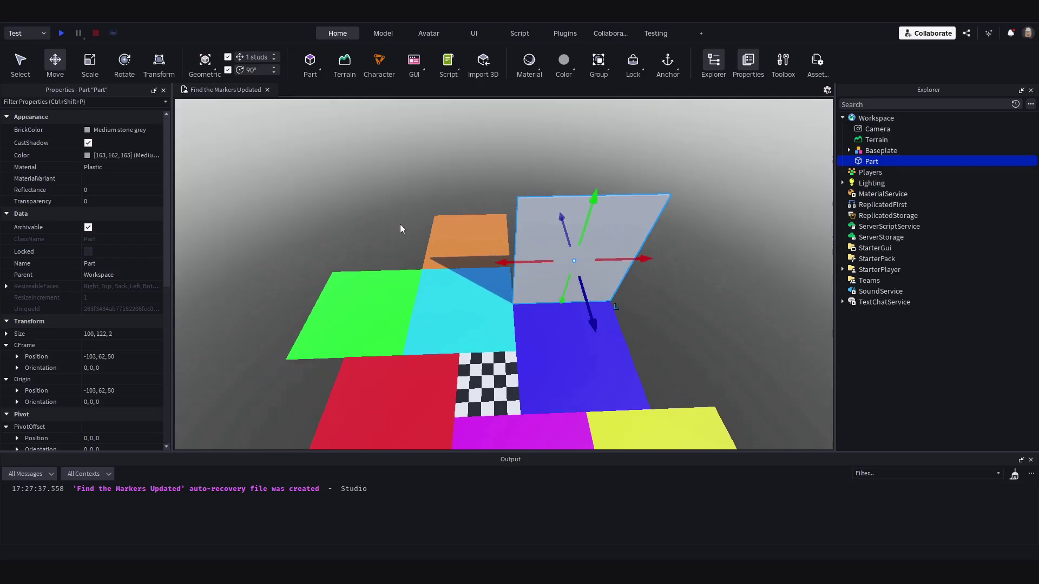
scroll(400, 224, up, 5)
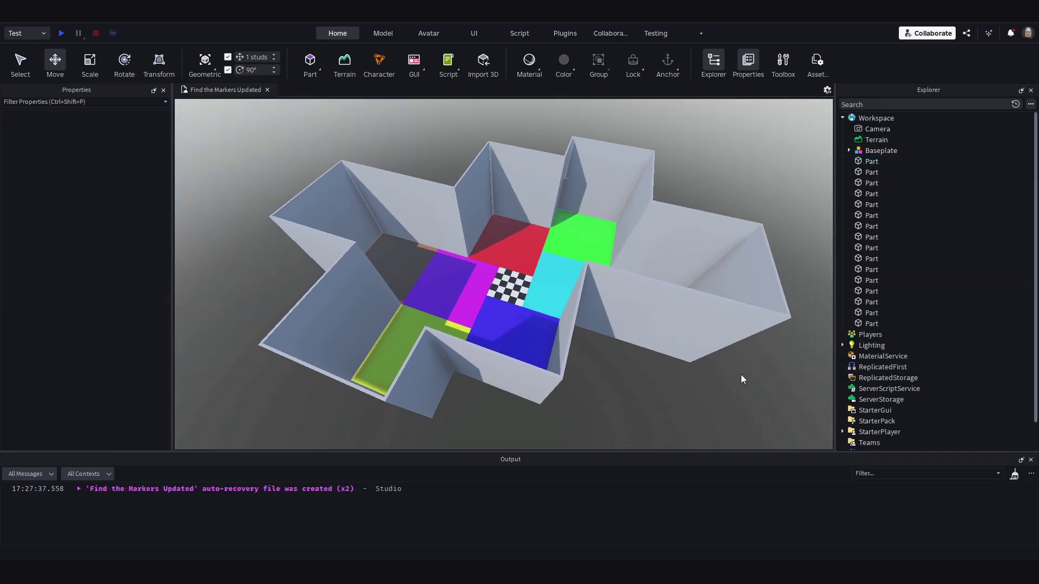
Clear the messages from the Output log.
scroll(743, 378, up, 3)
click(1014, 474)
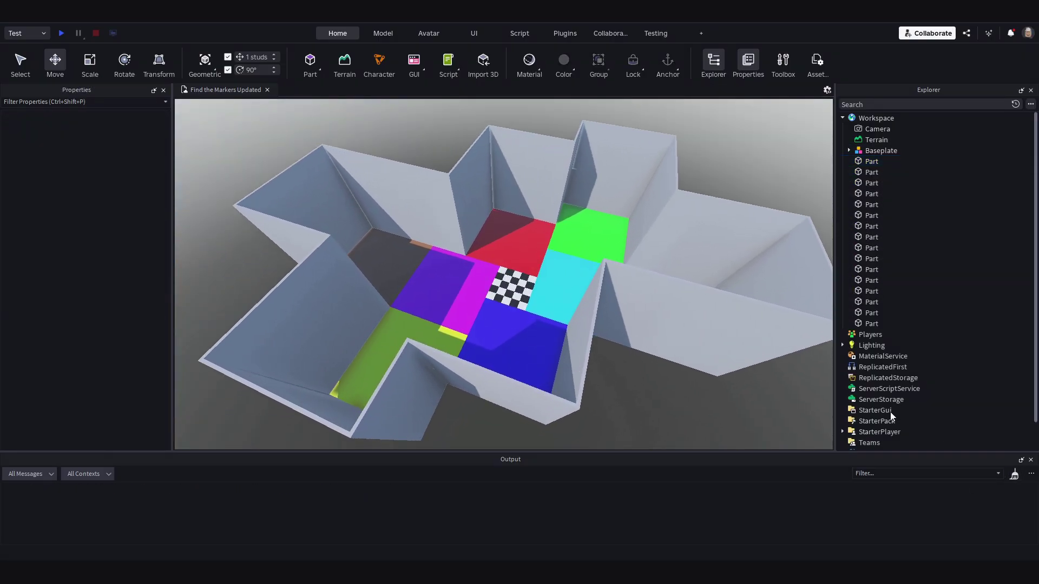
Select all 16 wall parts, anchor them and set their transparency to 1.
shift+click(895, 323)
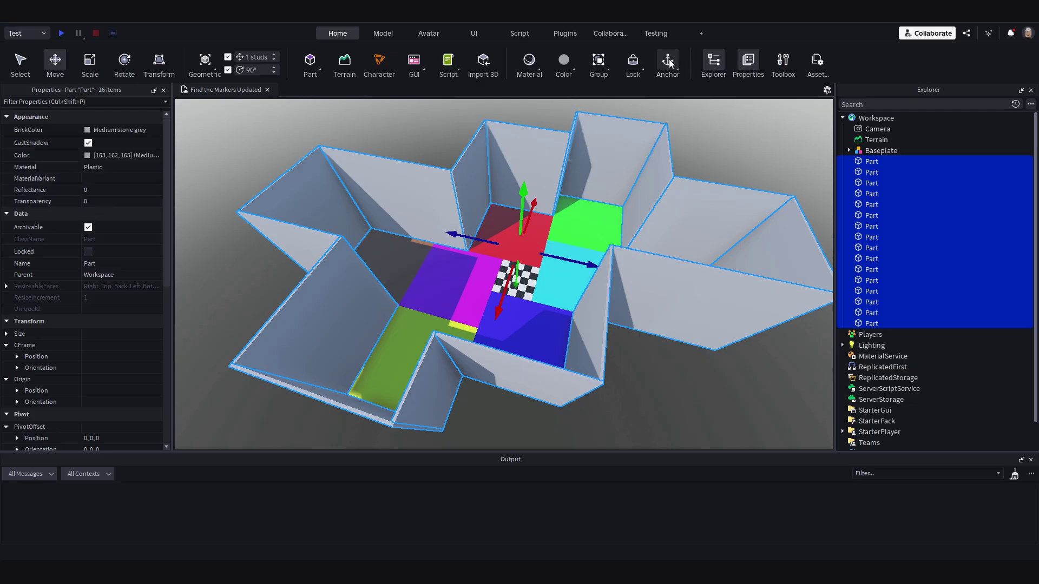
click(143, 202)
text(1)
key(Return)
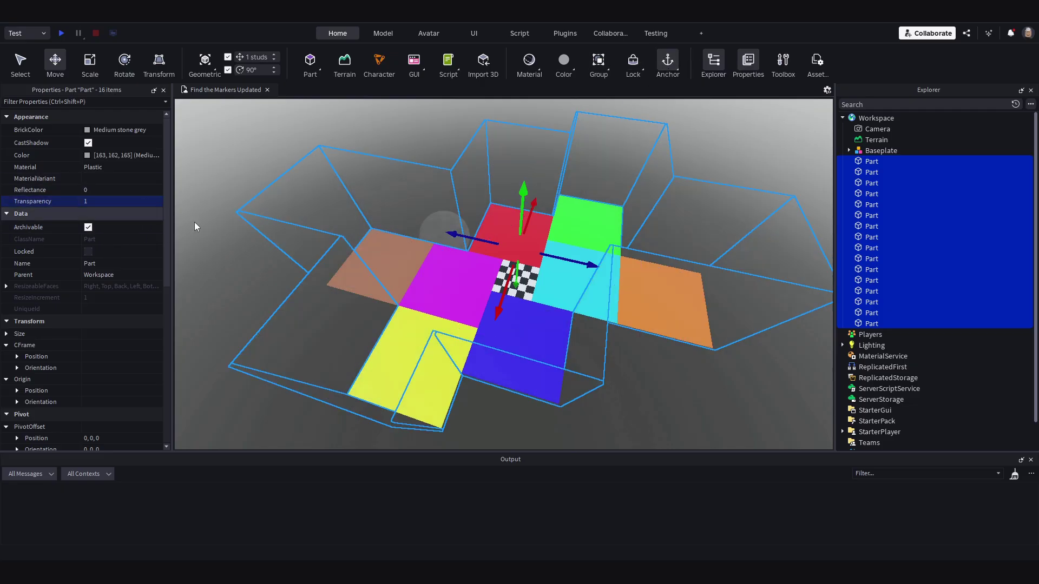
Group the 16 selected wall parts as a model and rename it Walls.
right_click(863, 182)
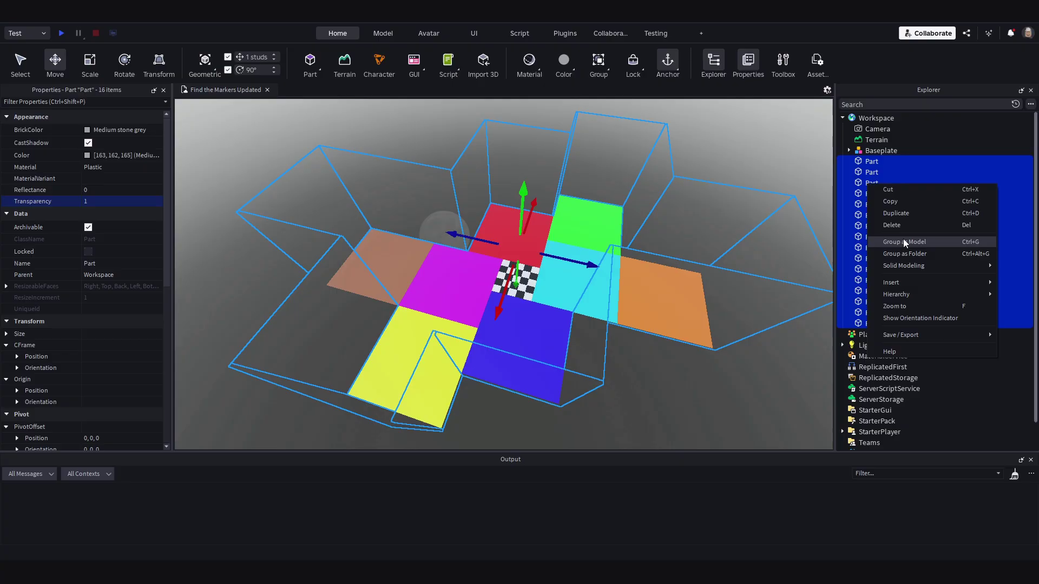
click(903, 240)
right_click(862, 163)
click(899, 217)
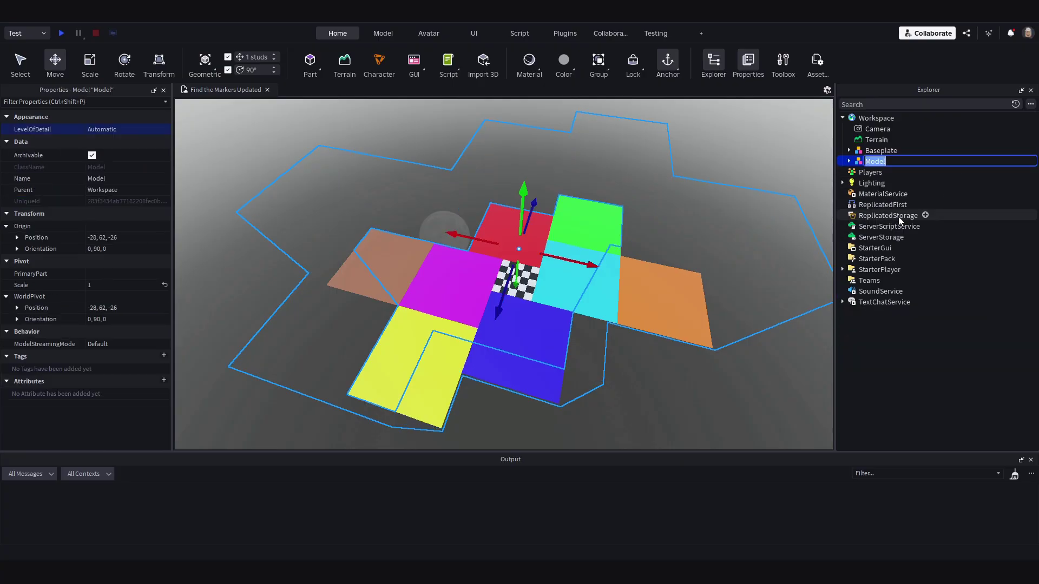
text(Walls)
key(Return)
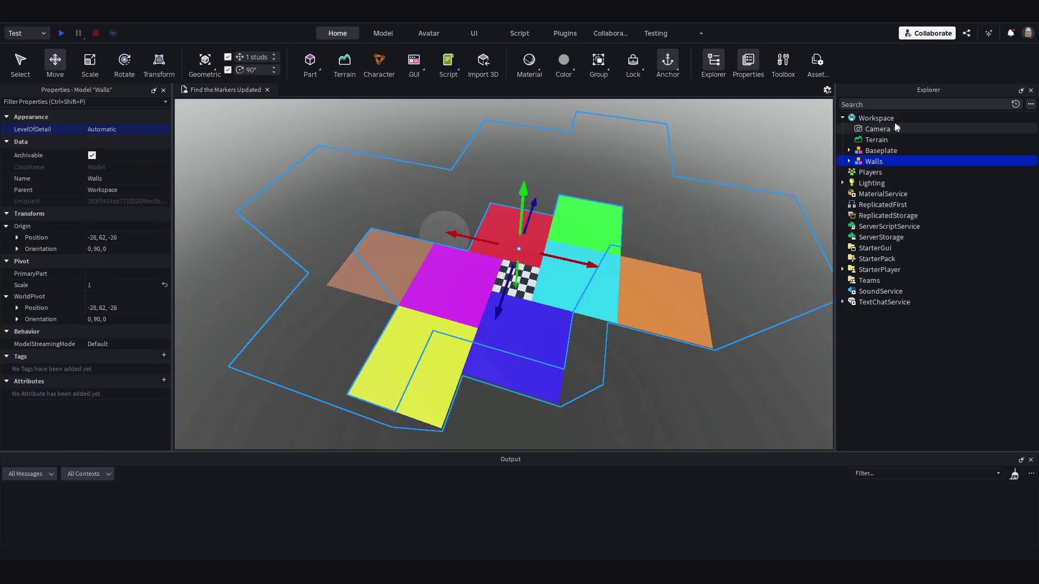
Move the Walls model into the Baseplate model, collapse Baseplate in the hierarchy and clear the selection.
drag(868, 158, 874, 149)
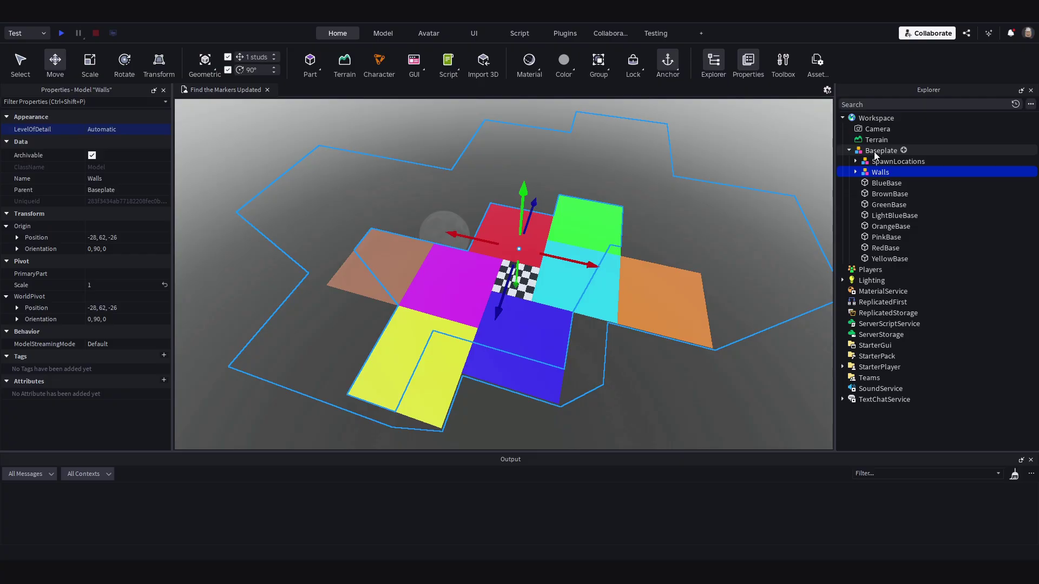
click(854, 171)
click(853, 172)
click(860, 149)
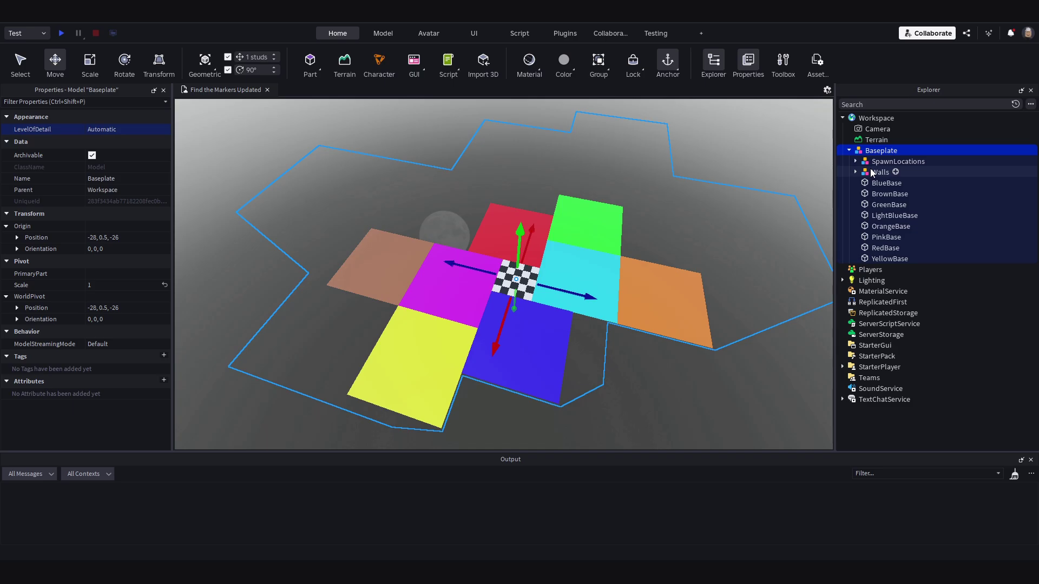
click(849, 150)
click(710, 172)
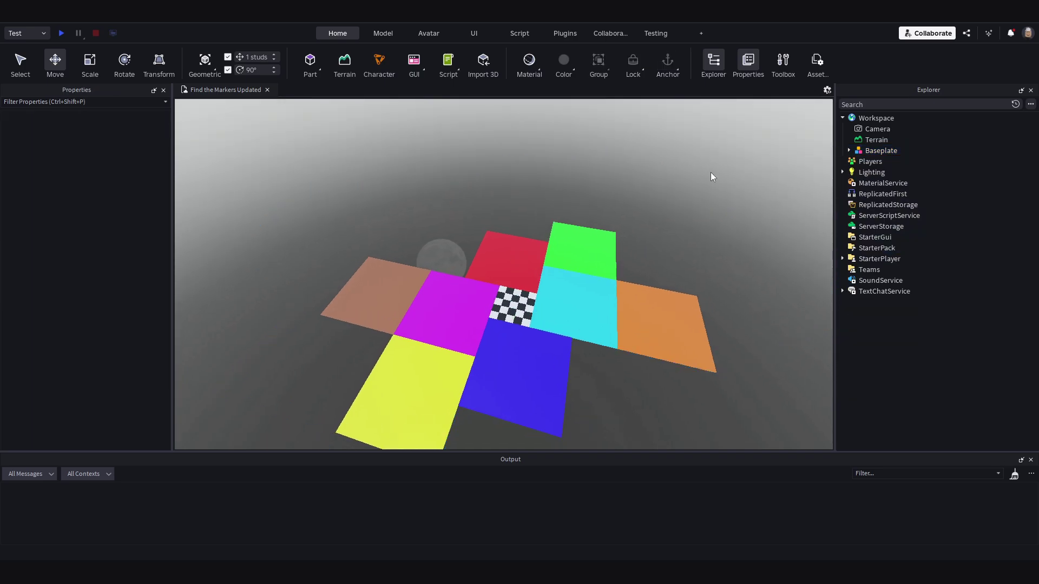
Examine the checkered spawn and the surrounding colored bases from several angles and distances.
scroll(568, 297, up, 4)
right_drag(635, 324, 381, 162)
scroll(534, 235, down, 3)
scroll(534, 236, down, 3)
right_drag(431, 204, 478, 251)
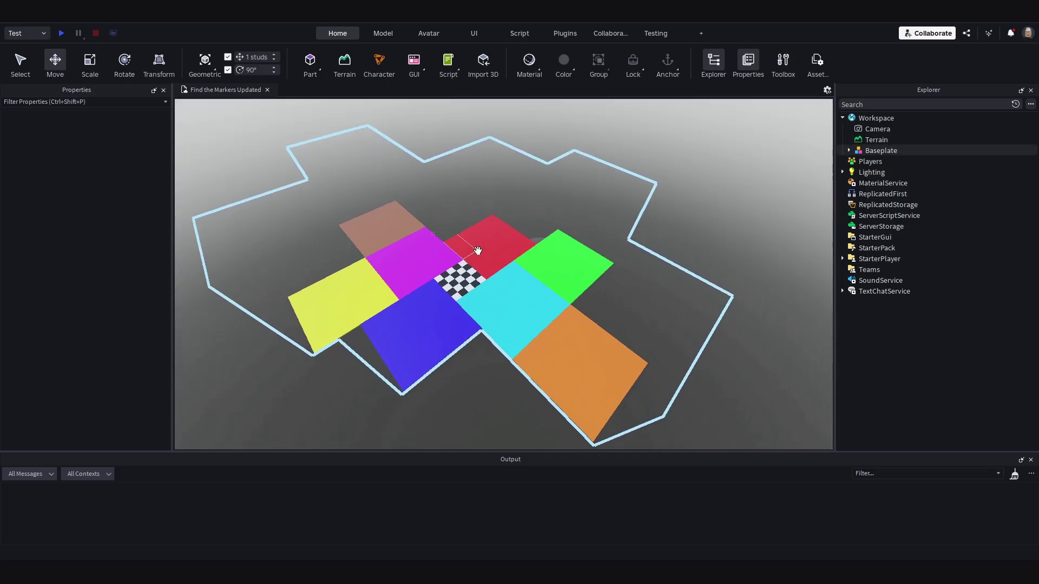
scroll(477, 250, up, 10)
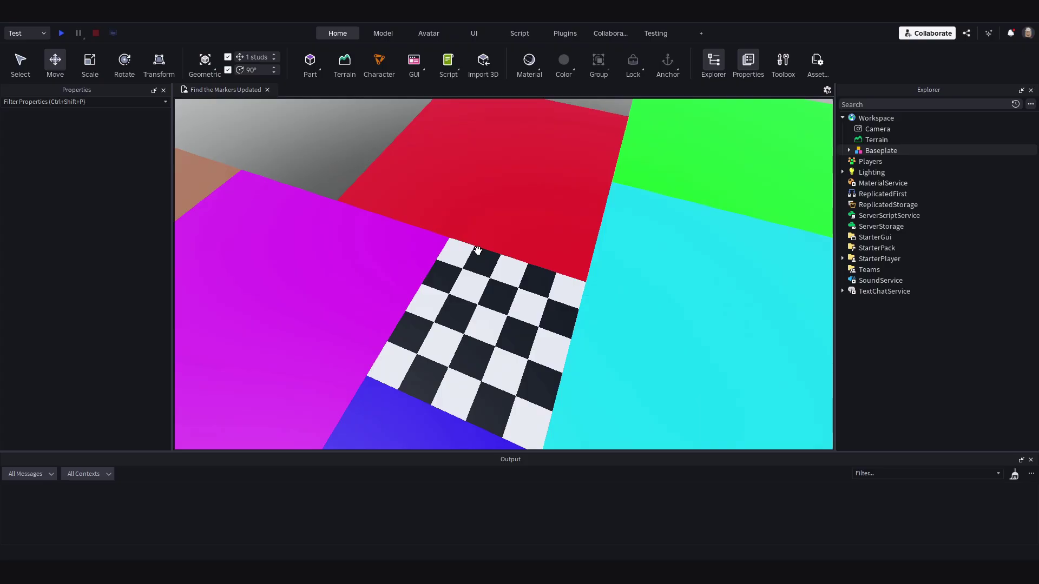
scroll(478, 232, up, 5)
right_drag(478, 231, 489, 292)
scroll(449, 229, down, 7)
scroll(450, 227, down, 6)
scroll(449, 227, up, 5)
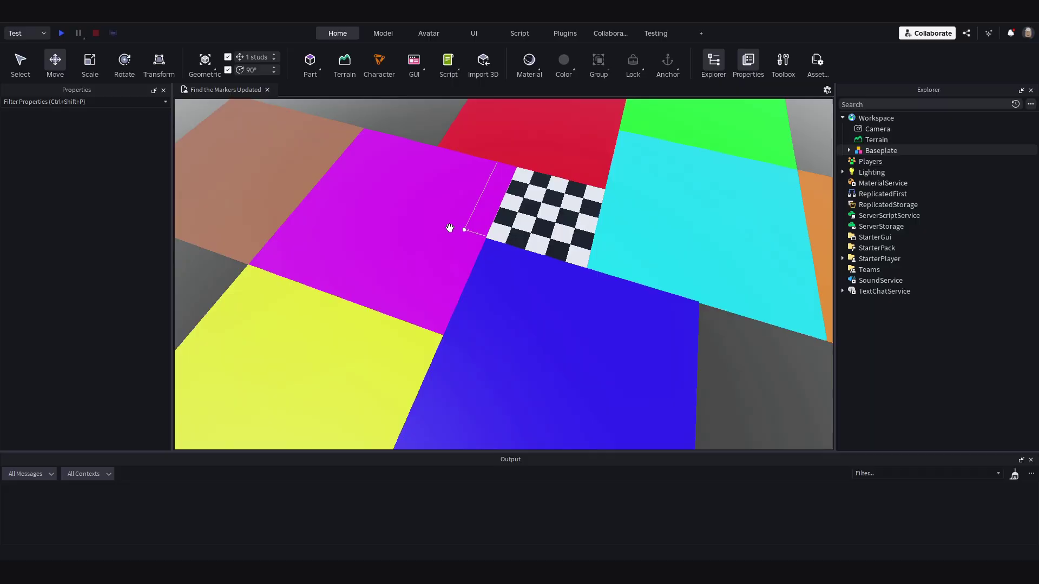
scroll(450, 227, up, 4)
right_drag(450, 228, 490, 238)
scroll(449, 228, up, 5)
scroll(449, 228, down, 7)
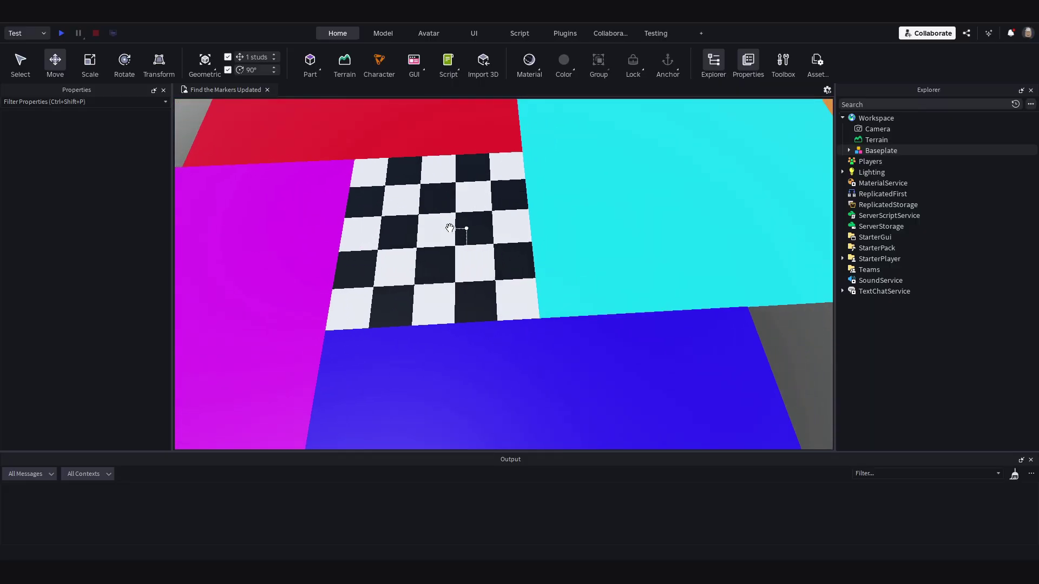
scroll(449, 228, down, 4)
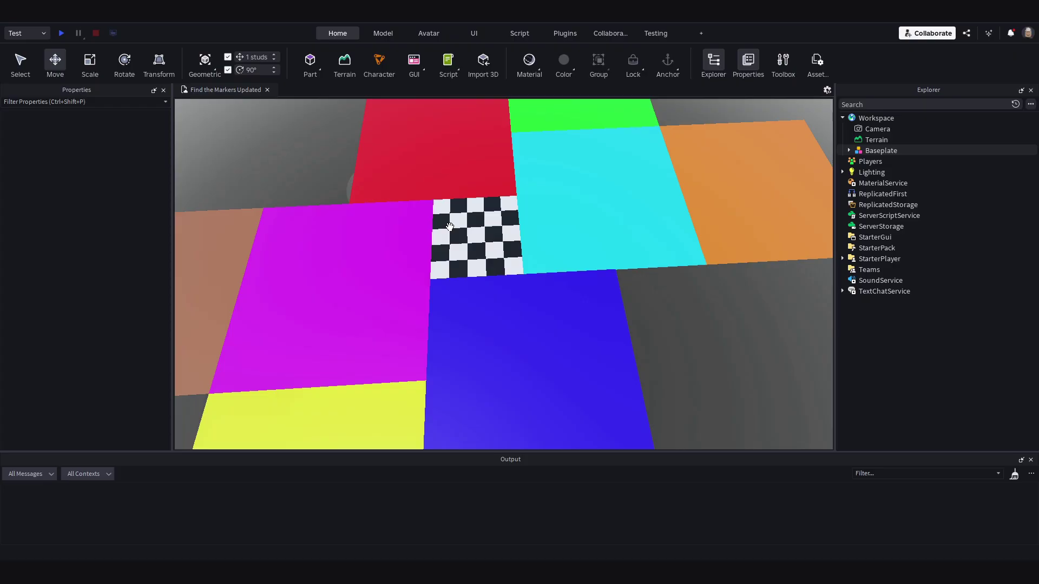
scroll(449, 228, down, 5)
Select all the parts inside the Walls model and check their collision and anchoring properties.
click(848, 150)
click(879, 172)
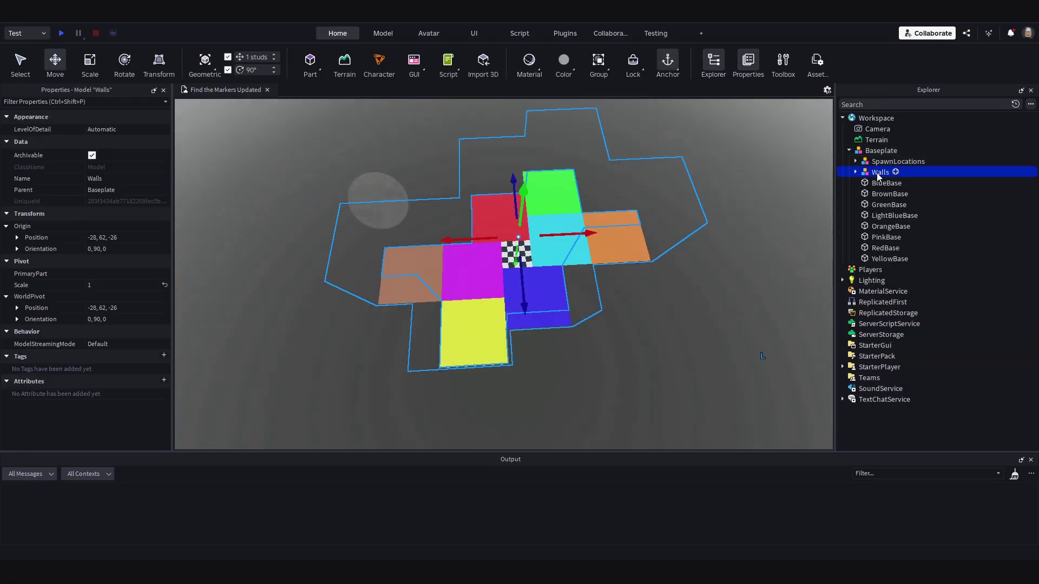
click(855, 172)
click(884, 183)
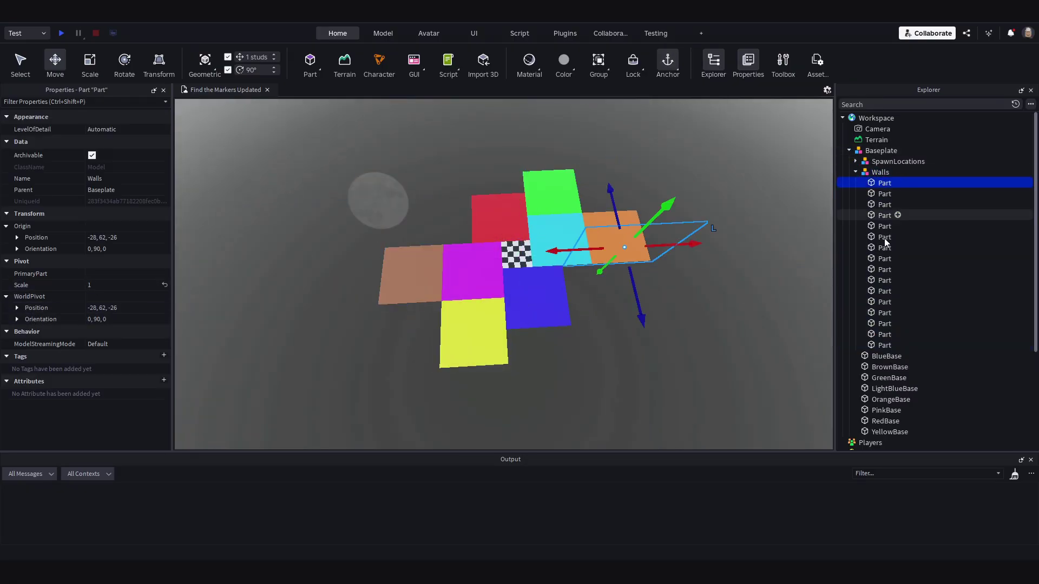
shift+click(884, 345)
scroll(81, 334, down, 3)
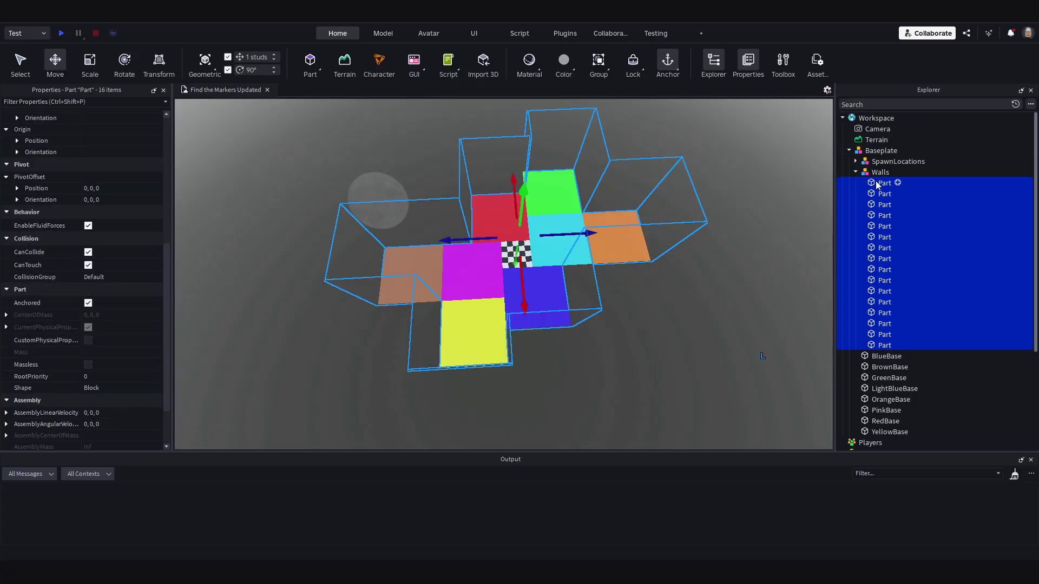
click(855, 172)
click(671, 178)
scroll(695, 269, up, 3)
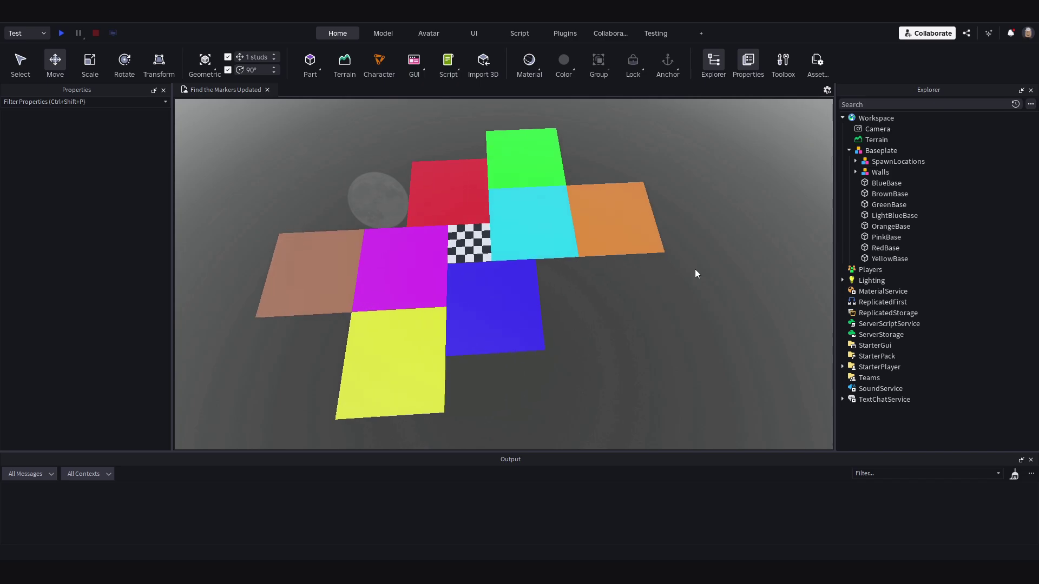
click(855, 172)
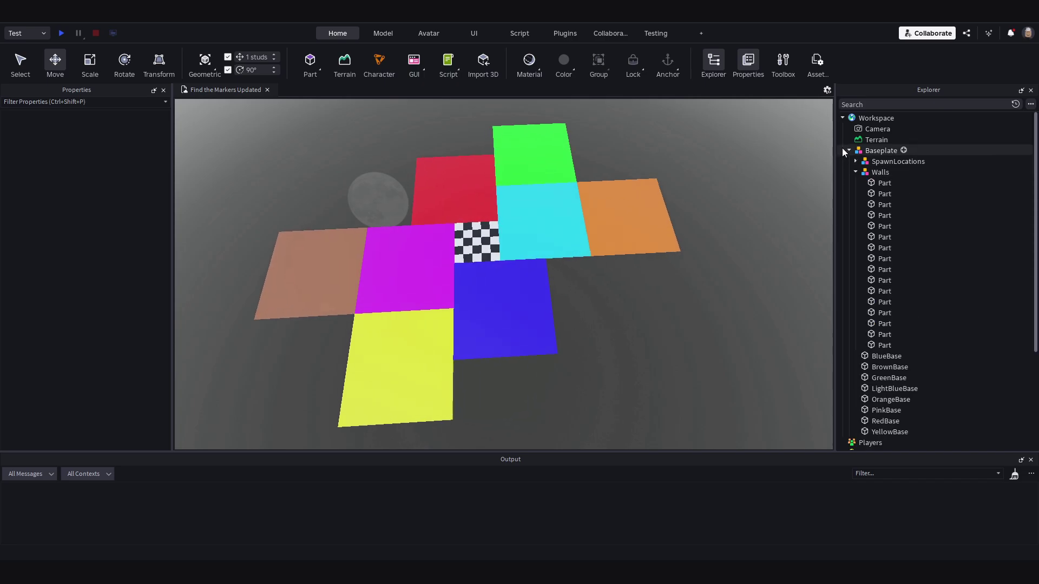
click(848, 151)
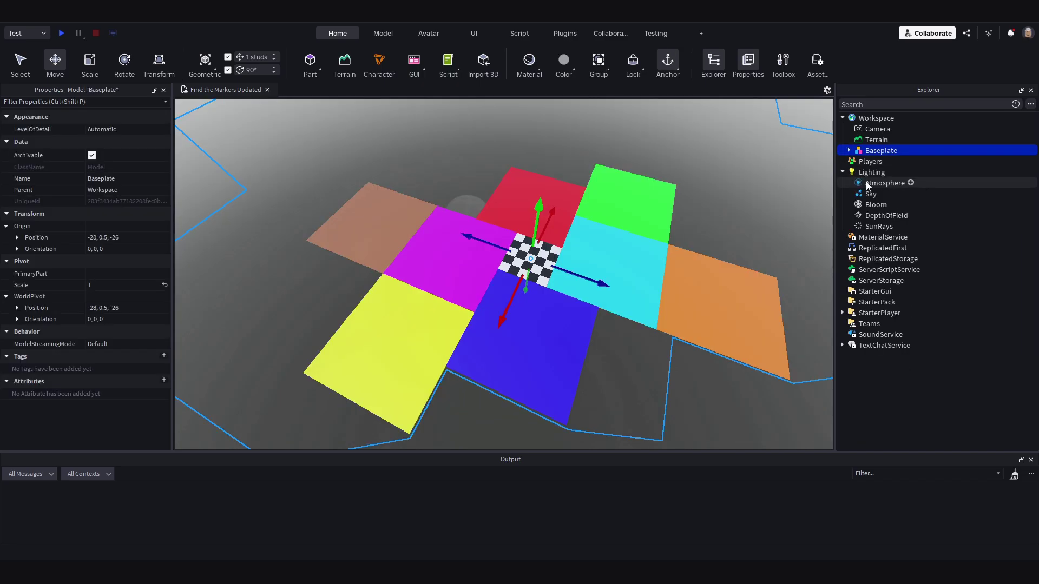
Delete Atmosphere, Sky, Bloom, DepthOfField and SunRays from Lighting.
click(867, 182)
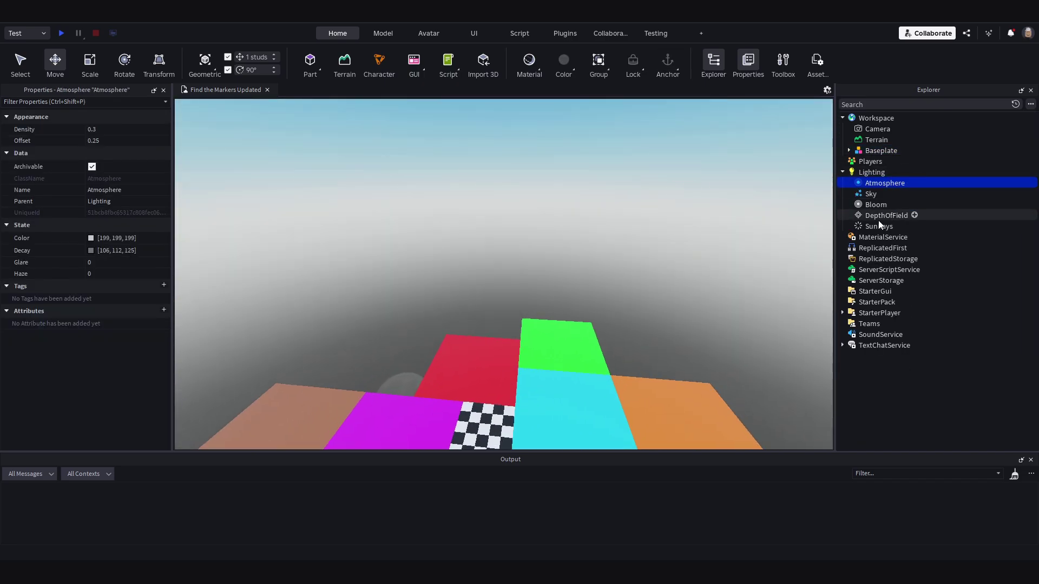
shift+click(878, 227)
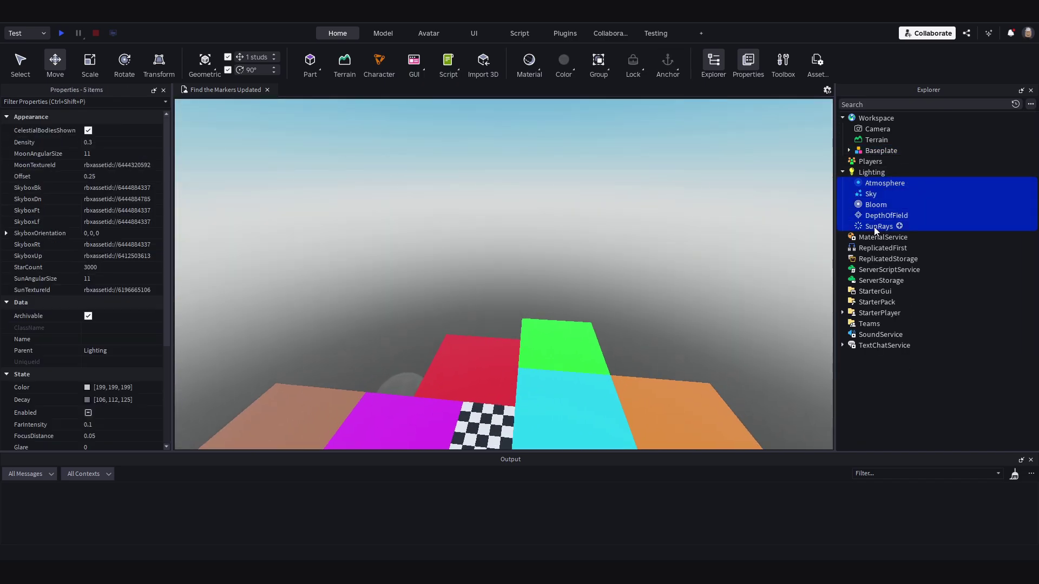
key(Delete)
Inspect the map's lighting and sky from close to the bases and from high above.
right_drag(755, 257, 709, 188)
right_drag(513, 245, 514, 247)
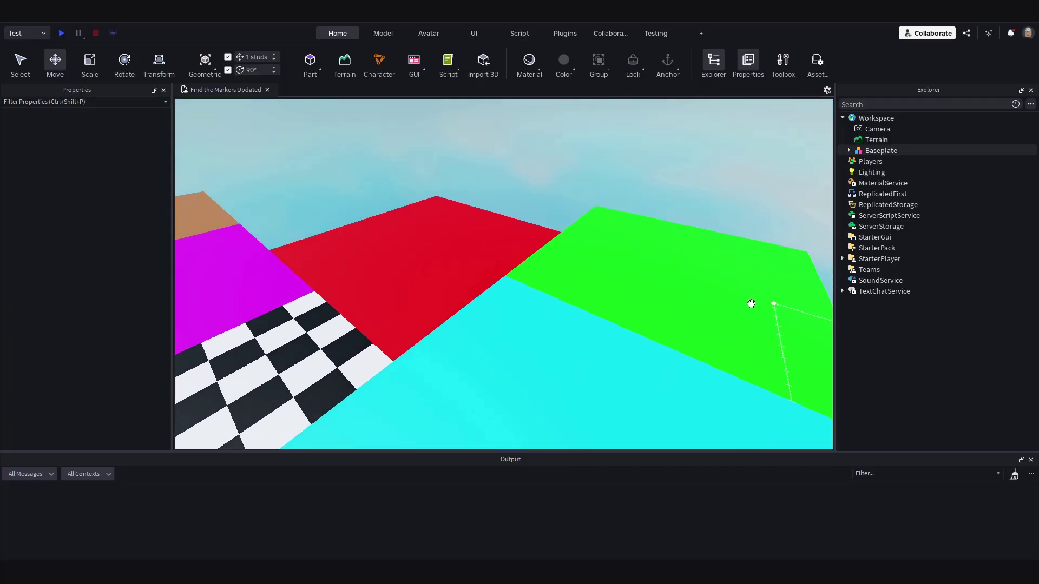
right_drag(623, 294, 572, 274)
scroll(591, 278, up, 3)
key(a)
scroll(573, 246, up, 1)
key(d)
key(w)
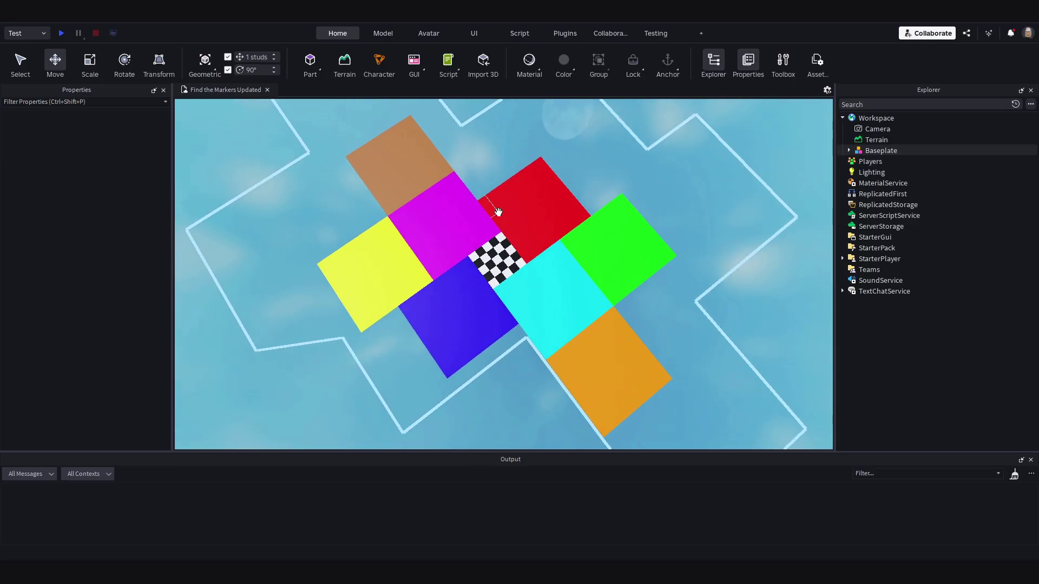
key(s)
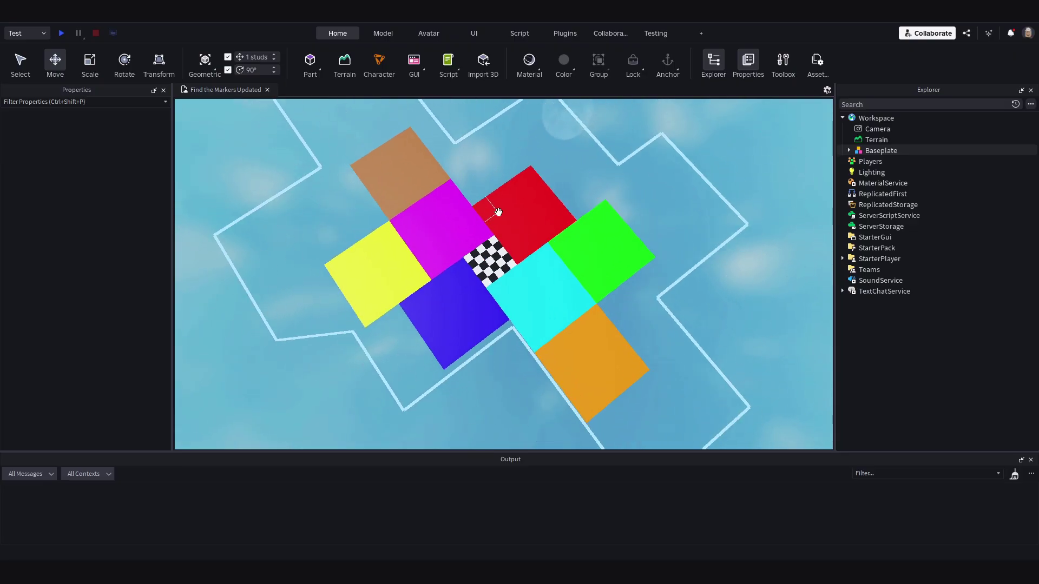